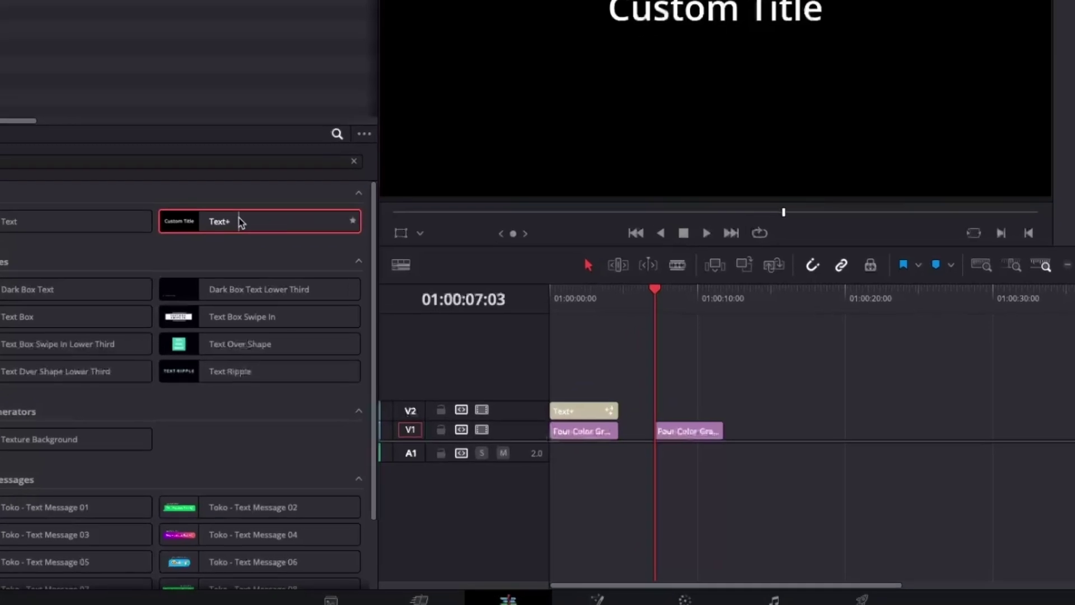
# Place a Text+ title on V2 above the second gradient clip and set its font to Roboto Bold
pyautogui.moveTo(240, 220); pyautogui.dragTo(693, 406)
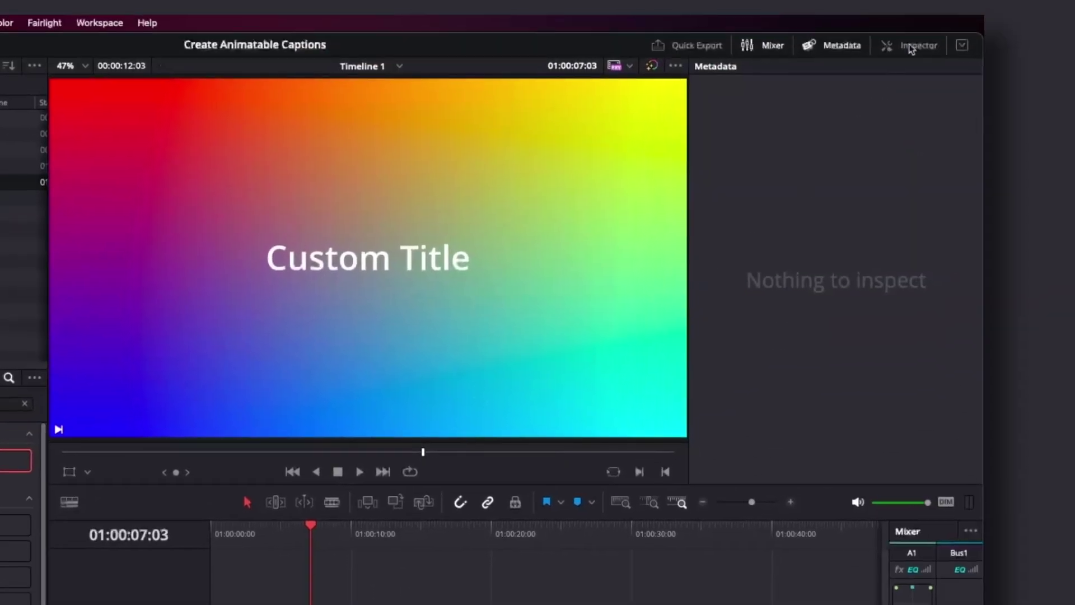
pyautogui.click(910, 47)
pyautogui.click(840, 314)
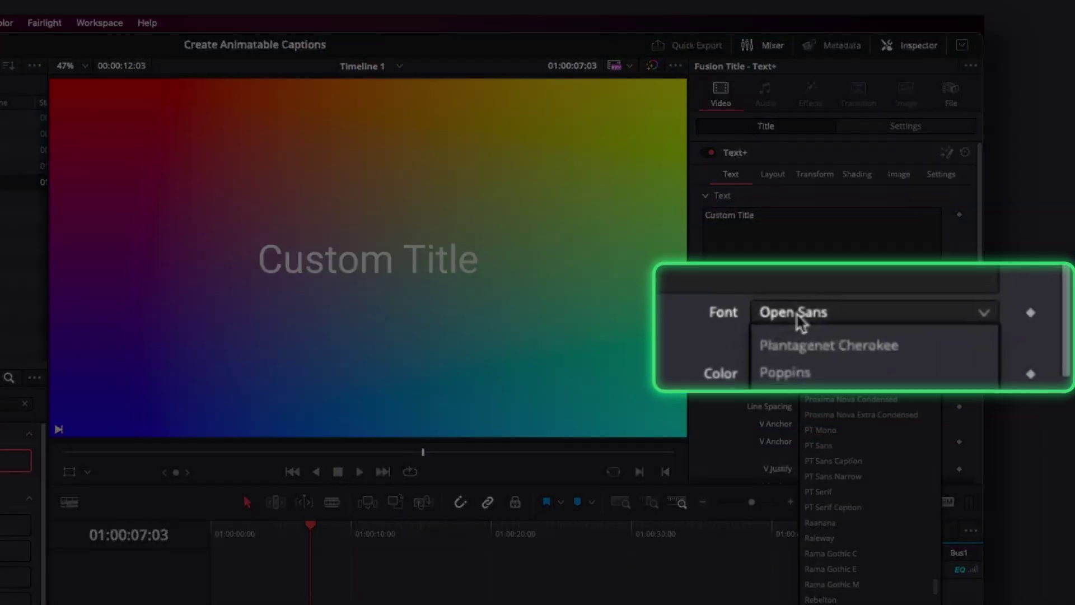
pyautogui.click(840, 336)
pyautogui.click(840, 331)
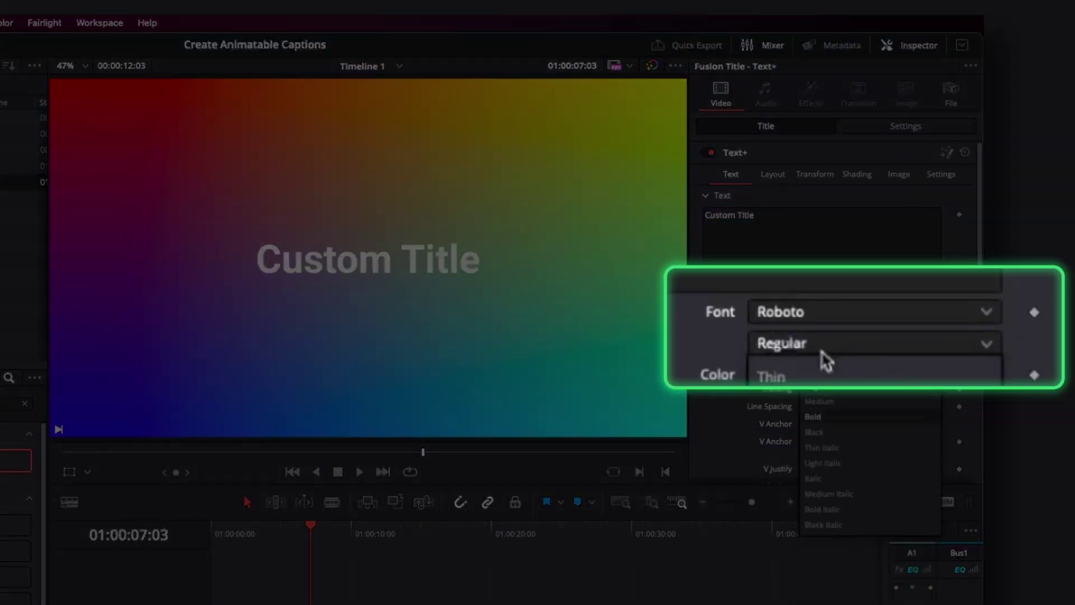
pyautogui.click(812, 416)
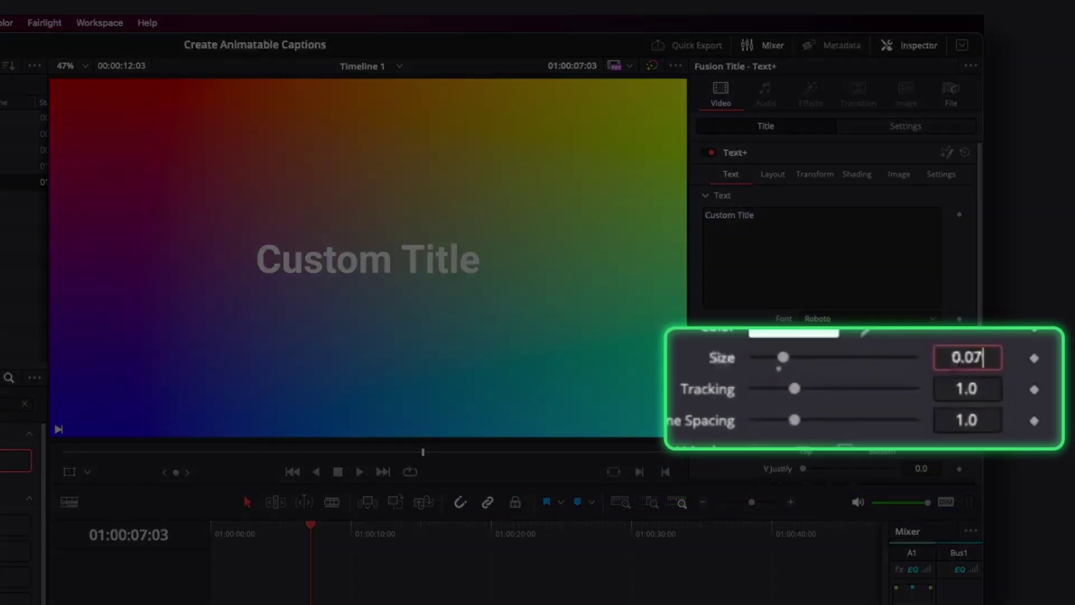
# Set the title's text size to 0.07 and its vertical anchor to Bottom
pyautogui.press('Tab')
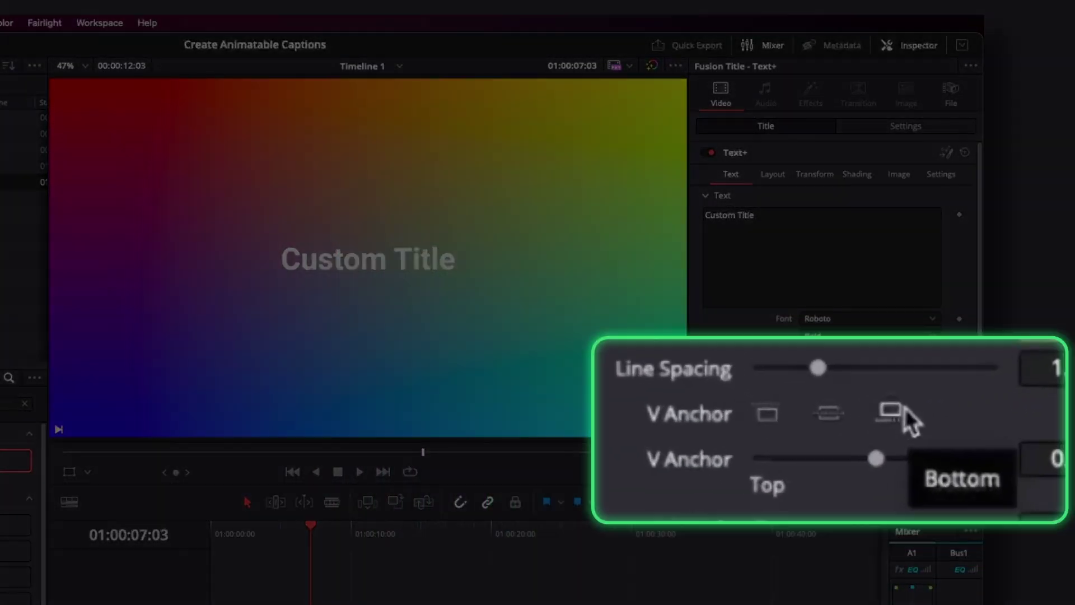
pyautogui.click(854, 424)
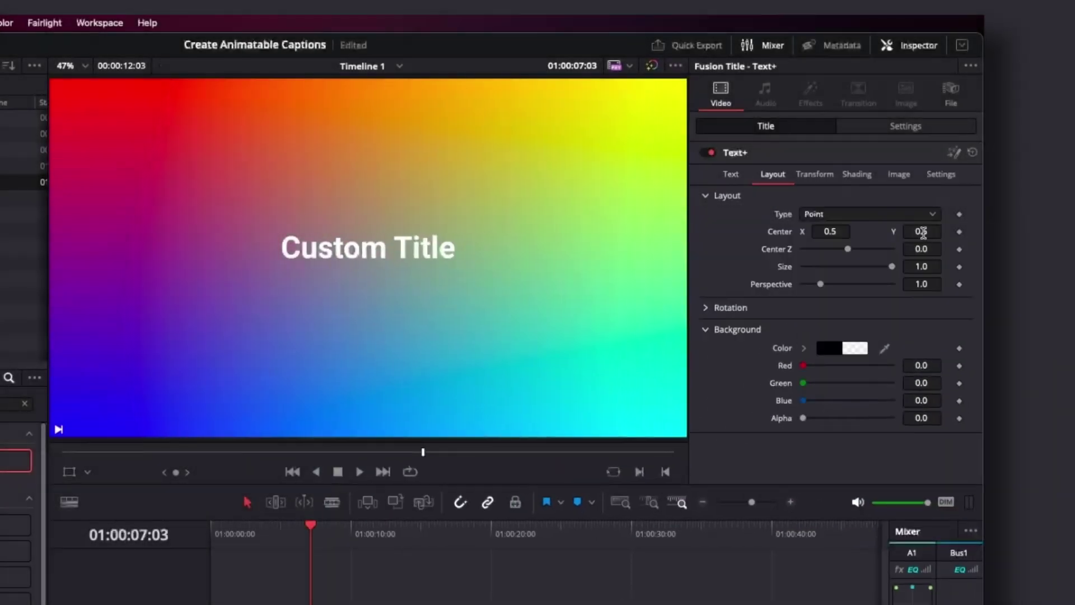
# Try adding a second line reading "asdasdas" below "Custom Title"
pyautogui.press('Return')
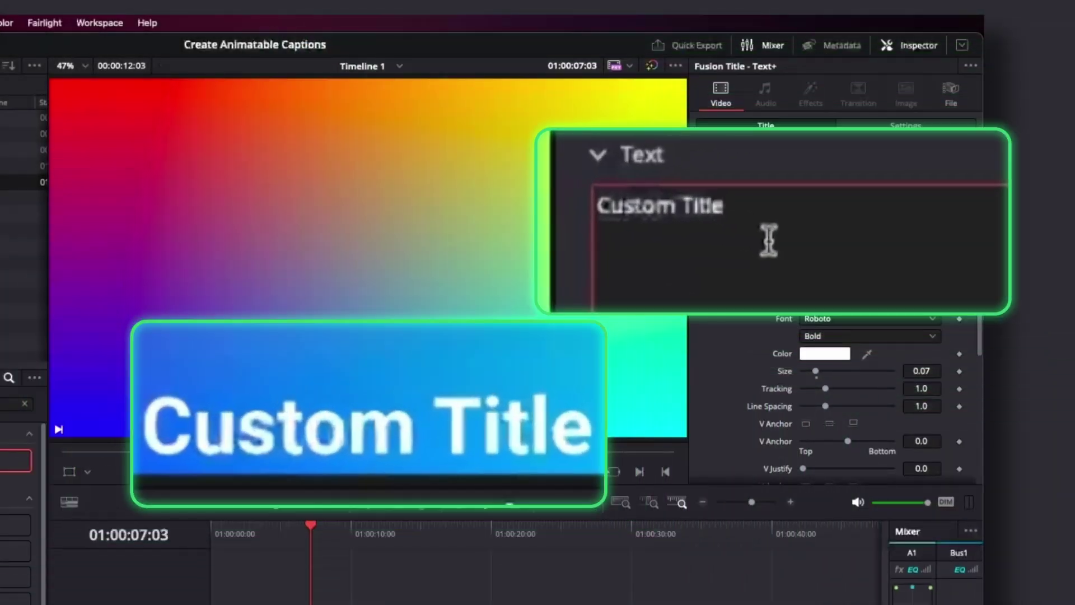
pyautogui.press('Return')
pyautogui.write('asdasdas')
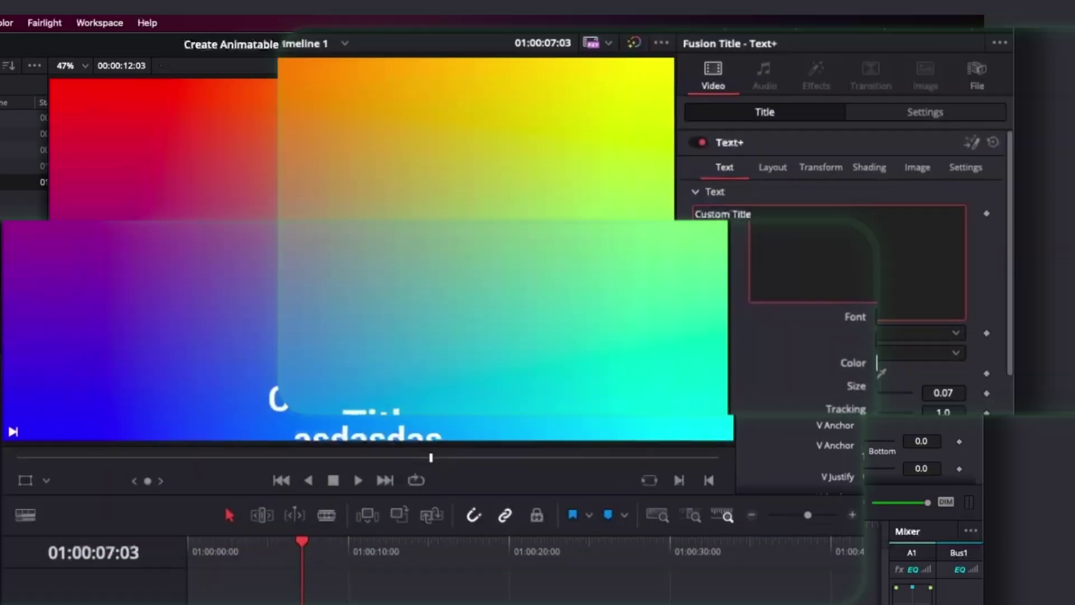
pyautogui.scroll(2, 787, 178)
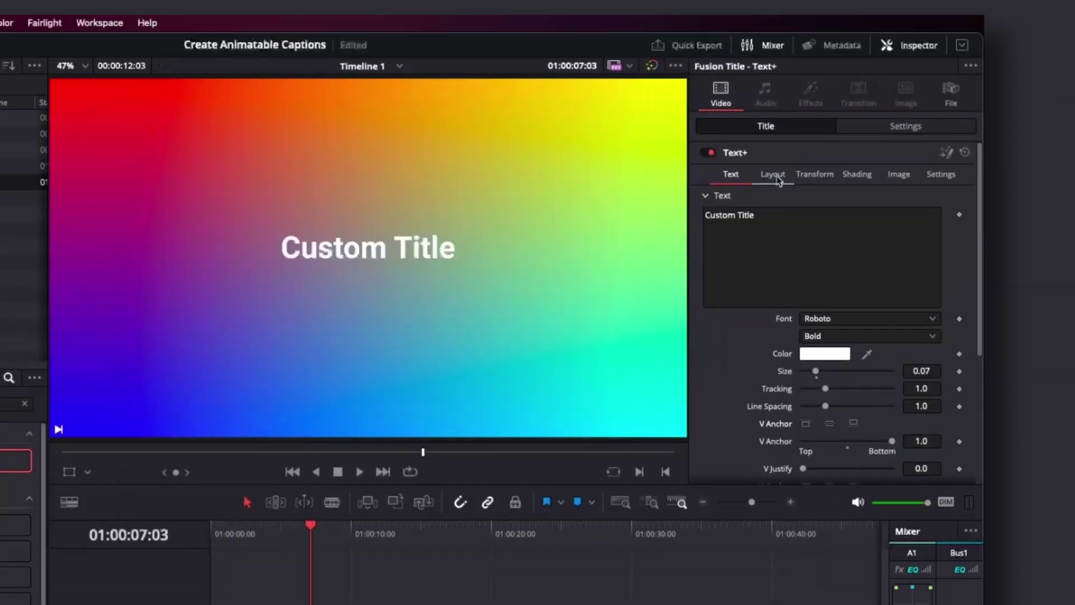
# Move the title to the lower part of the frame by setting its layout Center Y to 0.15
pyautogui.click(775, 176)
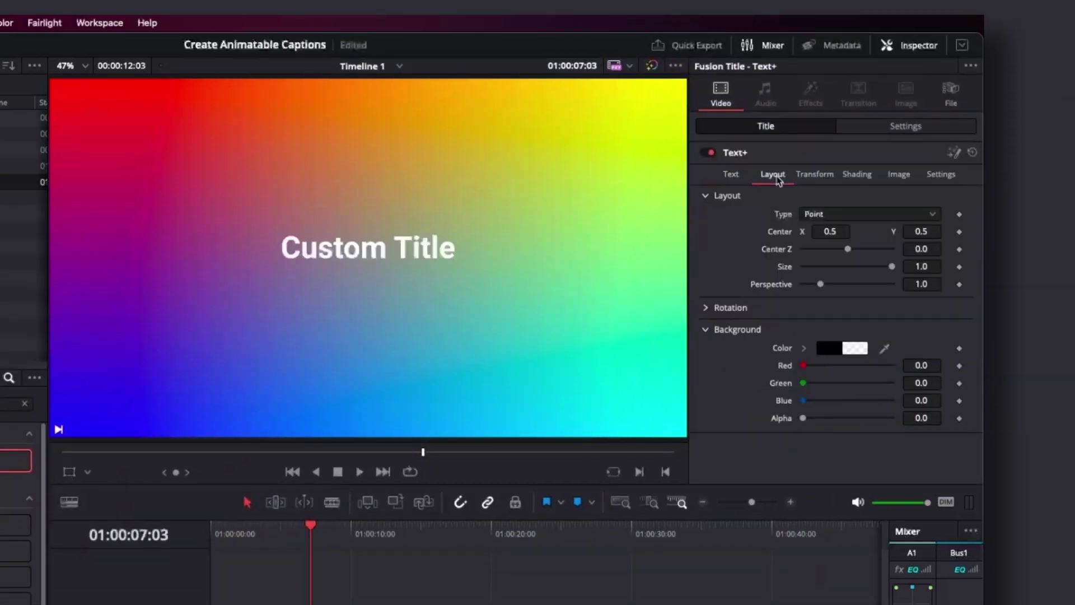
pyautogui.moveTo(913, 230); pyautogui.dragTo(871, 231)
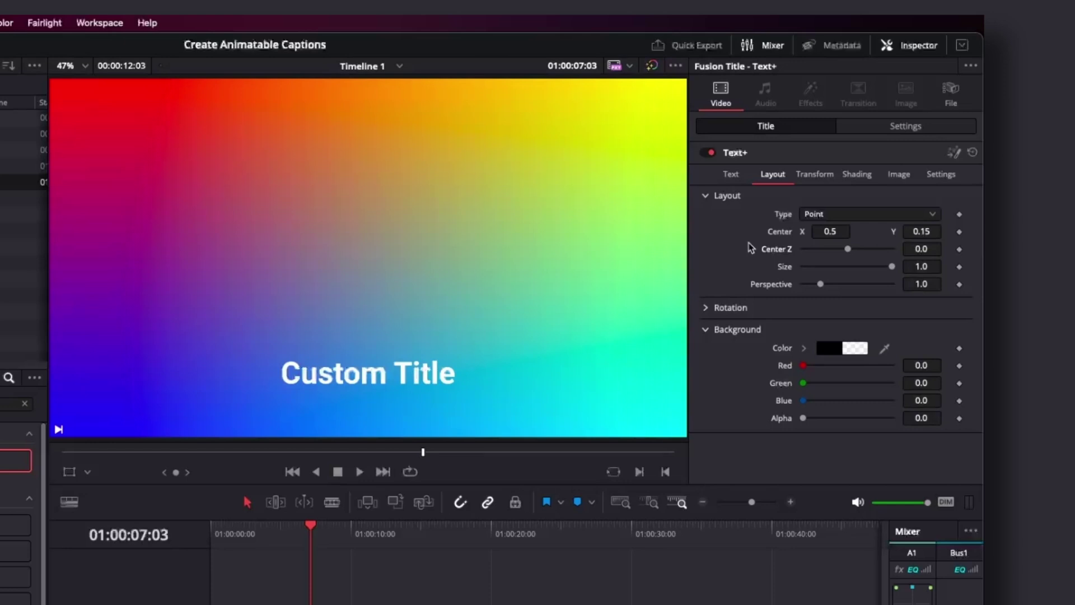
# Enable shading element 2 of the title and rename it "Black Outline"
pyautogui.click(856, 178)
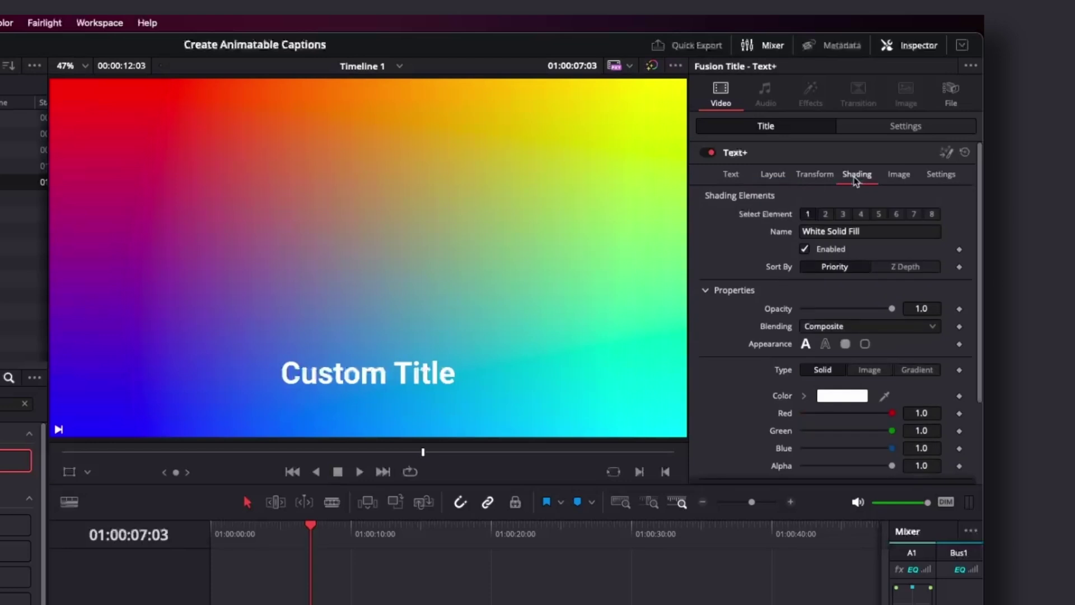
pyautogui.click(825, 214)
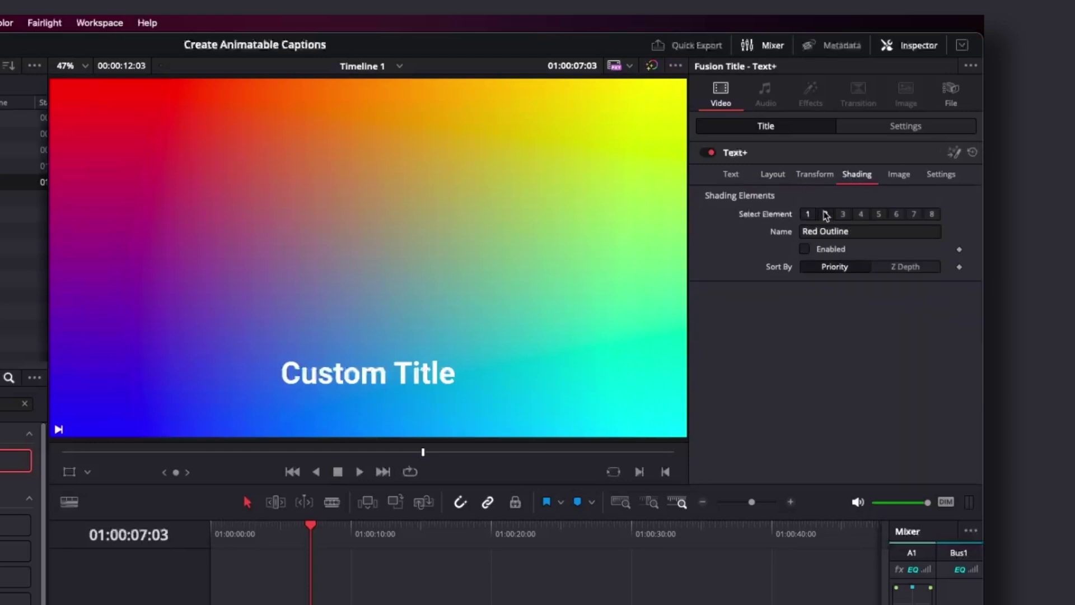
pyautogui.click(805, 249)
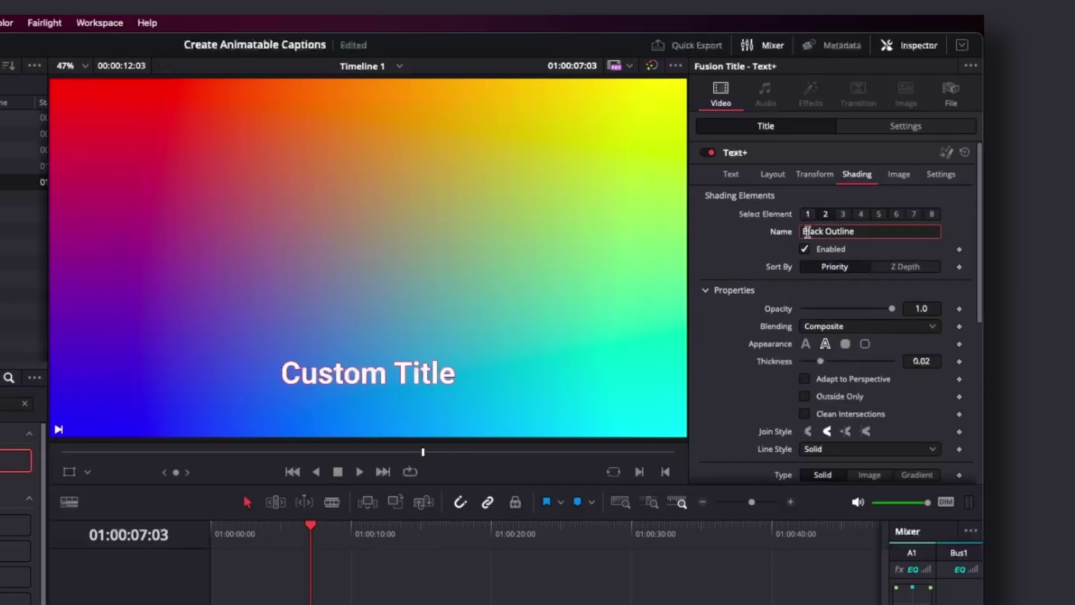
# Try larger thicknesses for the title's outline, including 0.2, and settle on 0.1
pyautogui.moveTo(820, 361); pyautogui.dragTo(933, 370)
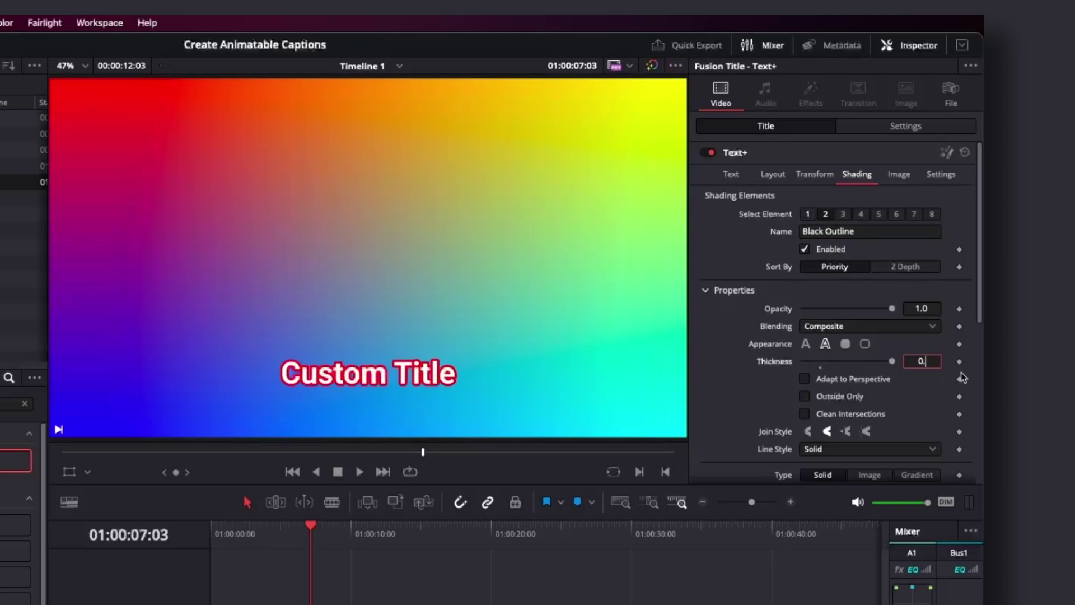
pyautogui.write('2')
pyautogui.press('Tab')
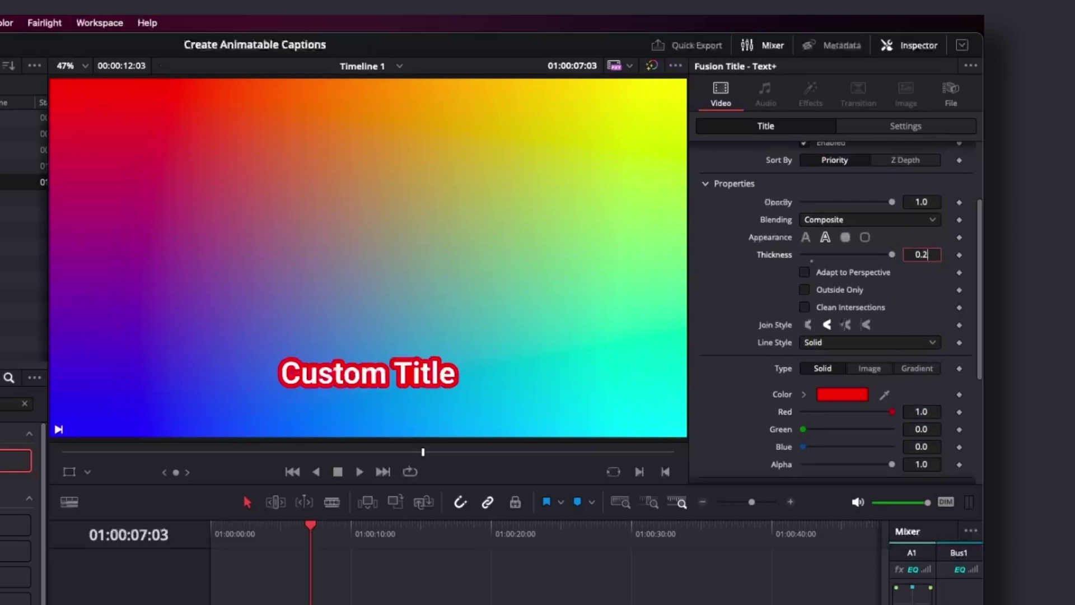
pyautogui.write('0.1')
pyautogui.press('Tab')
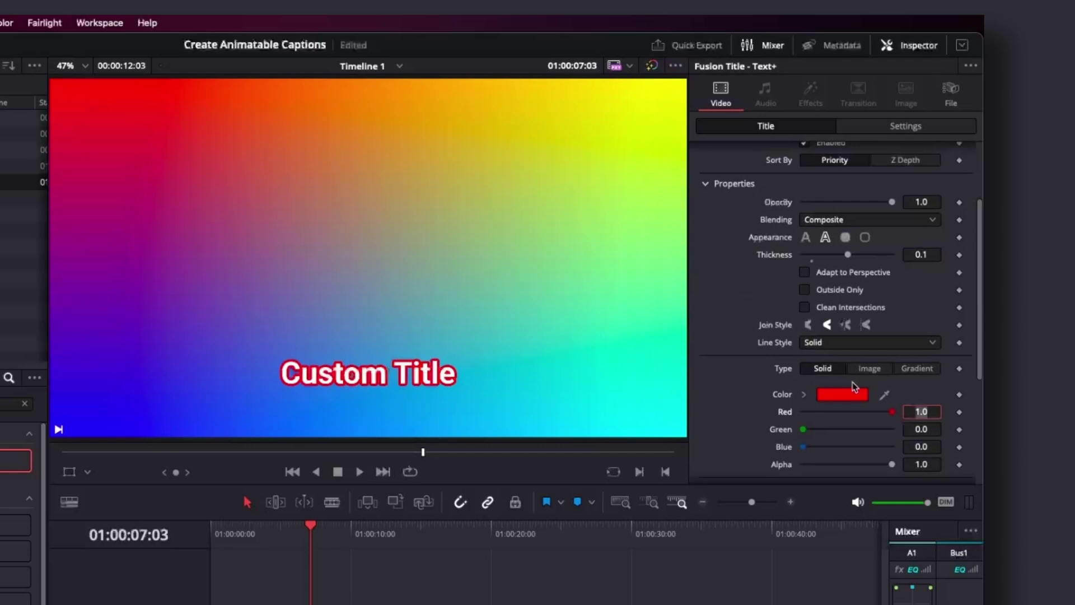
# Change the outline color to Licorice
pyautogui.click(844, 392)
pyautogui.click(446, 260)
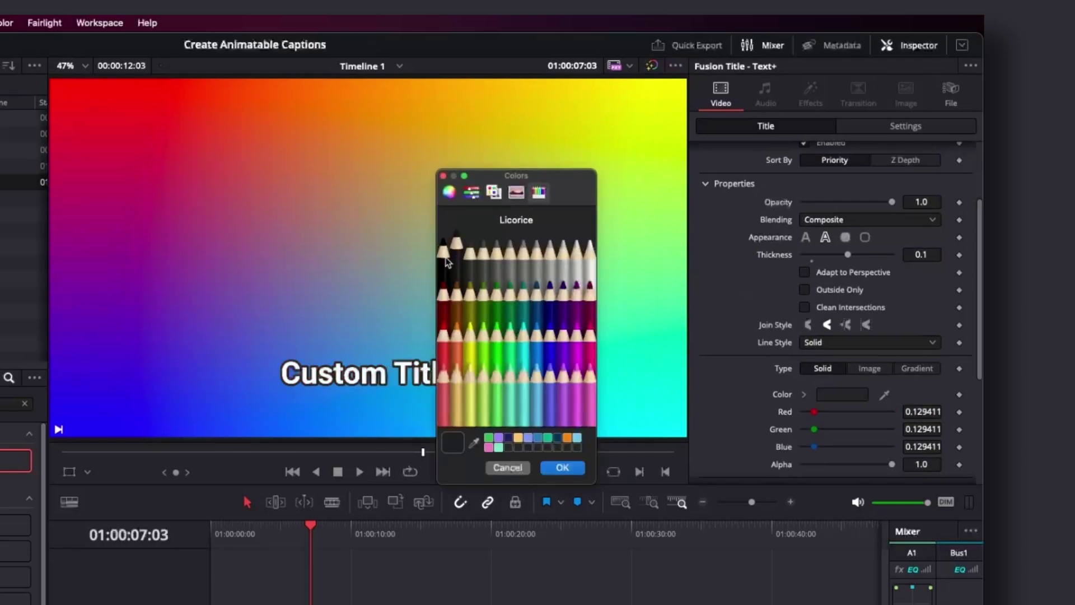
pyautogui.click(570, 468)
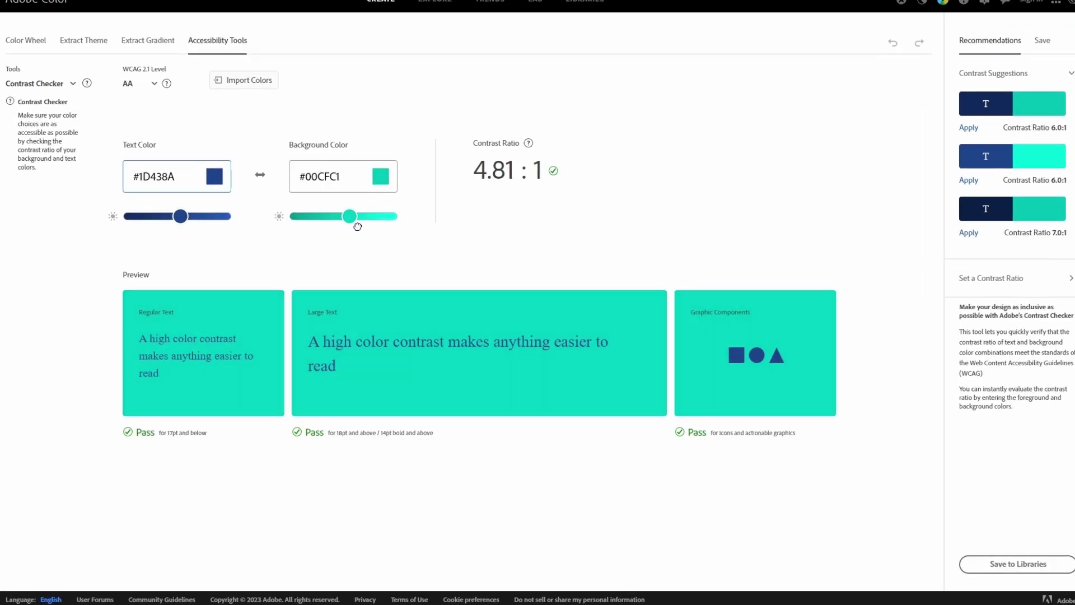
# In Adobe Color's Contrast Checker, test a different brightness for the teal background color
pyautogui.moveTo(357, 226); pyautogui.dragTo(366, 226)
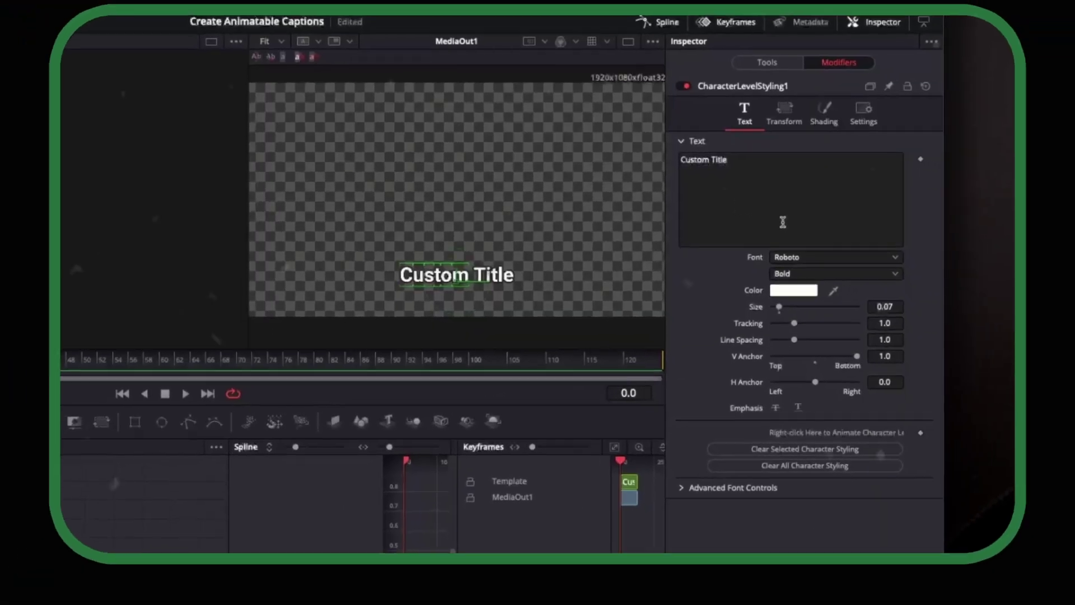
# In DaVinci Resolve, color the selected word "Custom" Flora green and open its size value for editing
pyautogui.click(793, 290)
pyautogui.click(456, 335)
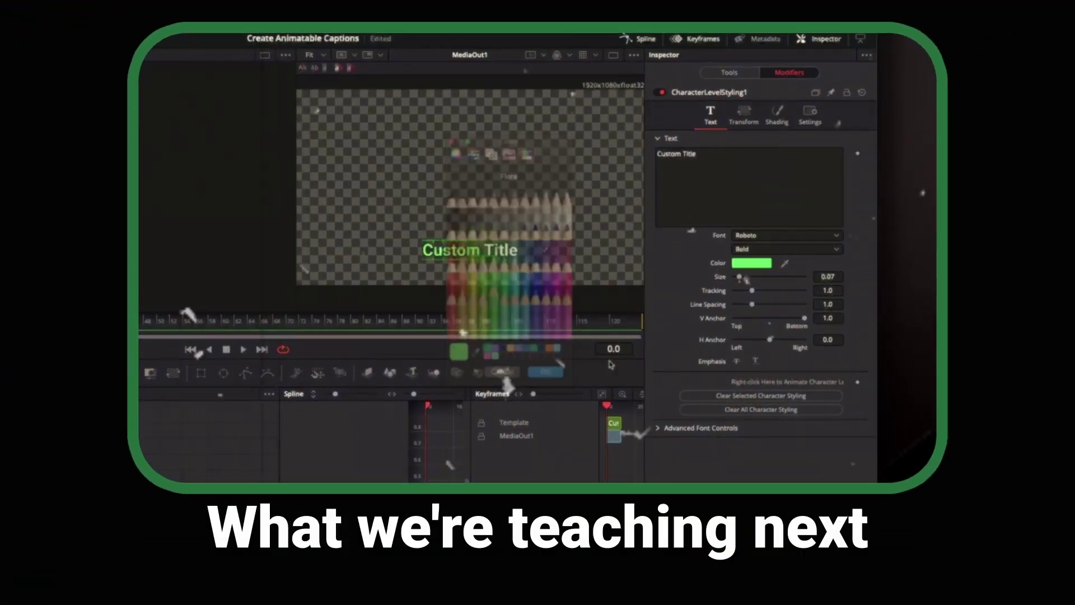
pyautogui.click(839, 276)
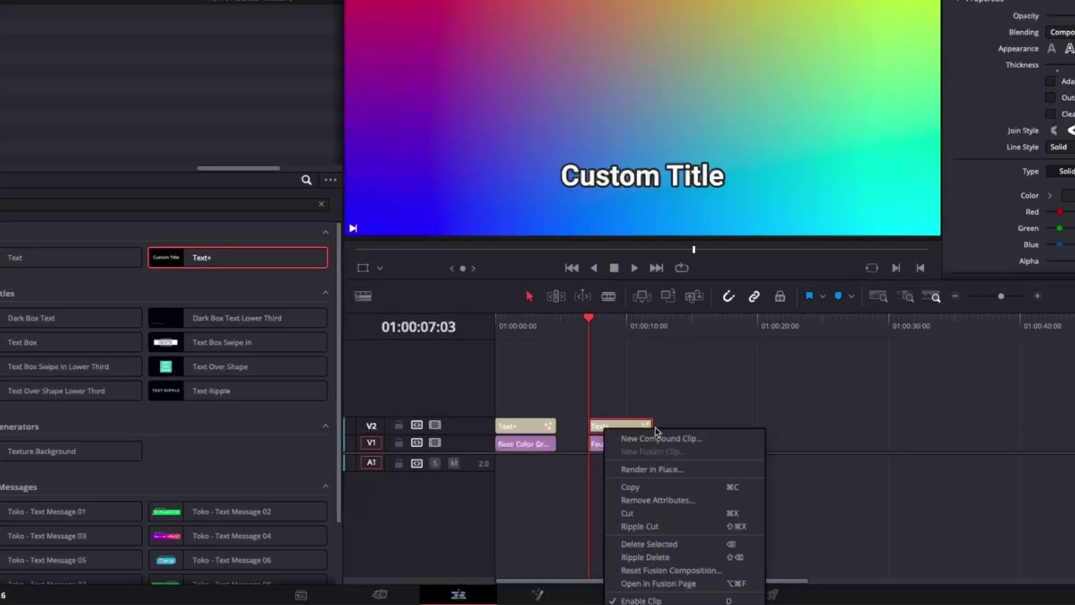
# Open the Text+ clip in the Fusion page and apply Character Level Styling to its text
pyautogui.click(651, 584)
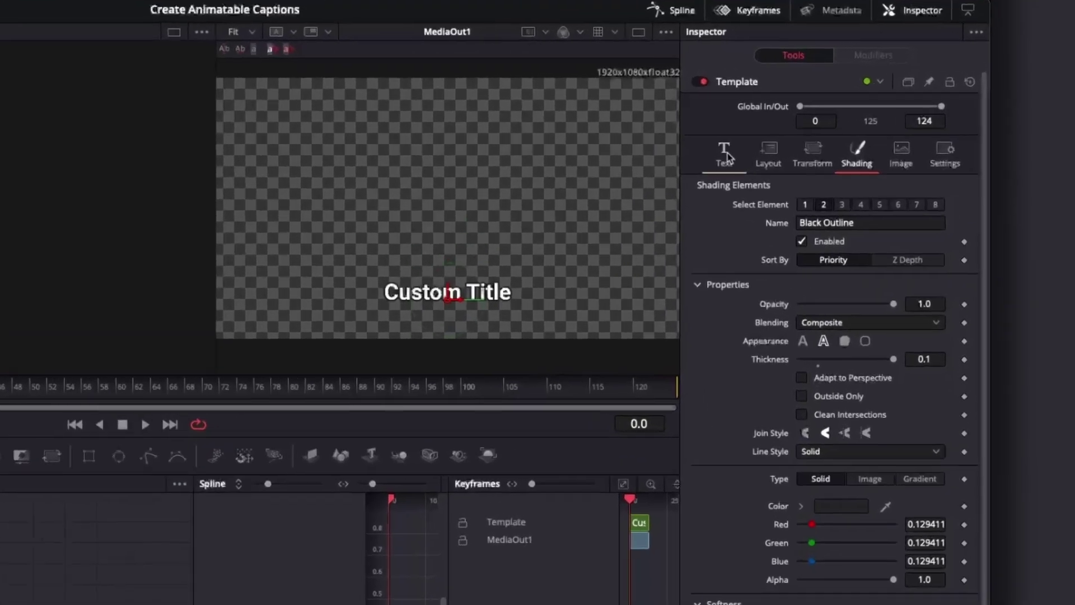
pyautogui.click(888, 122)
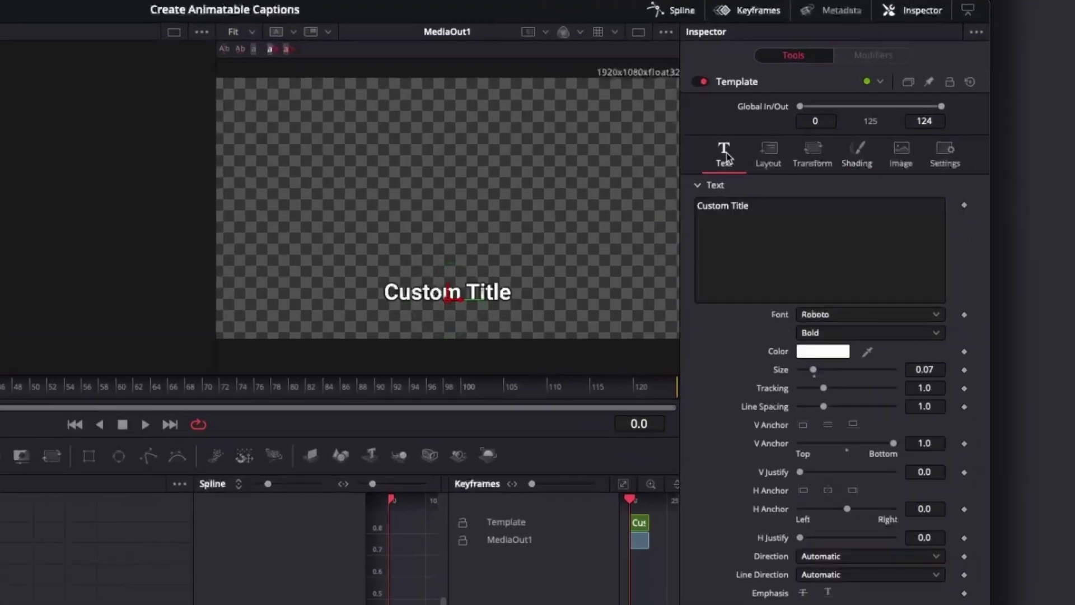
pyautogui.rightClick(887, 177)
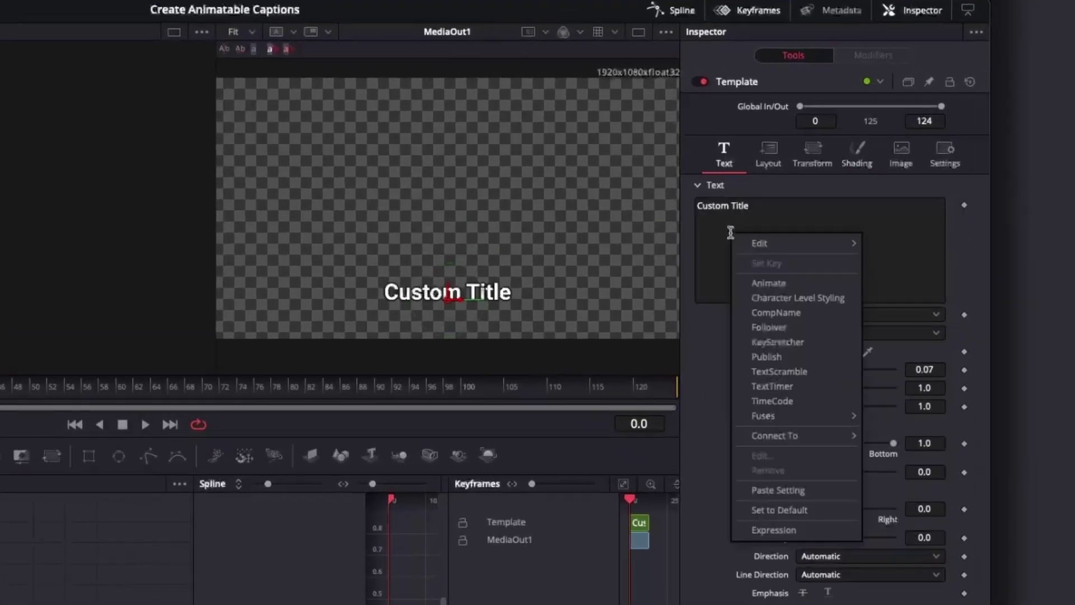
pyautogui.click(780, 296)
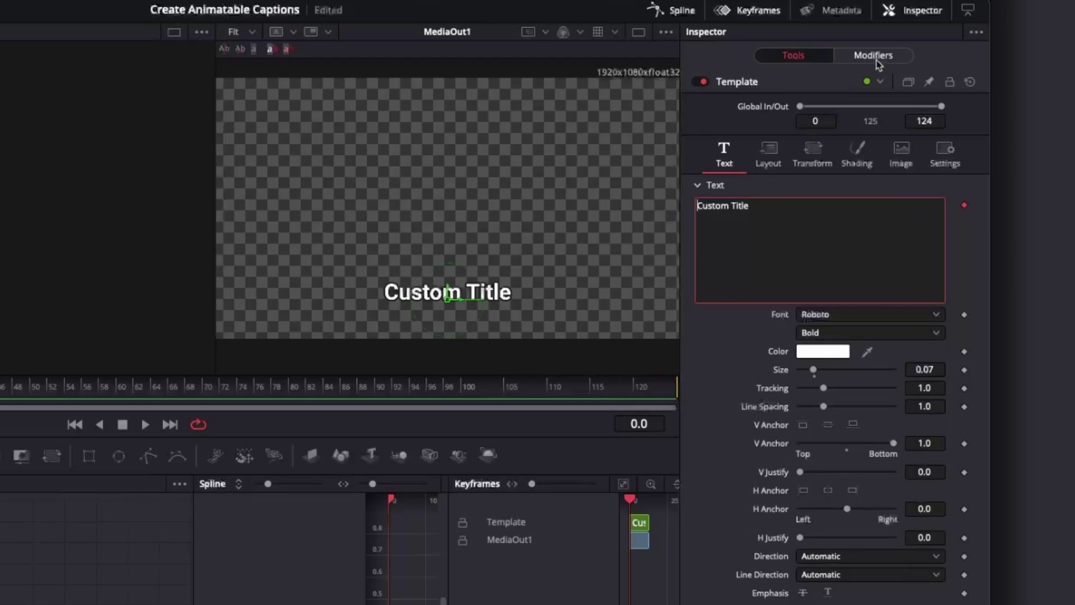
# Use the character styling modifier to color only the word "Custom" light green and make it larger than "Title"
pyautogui.click(875, 56)
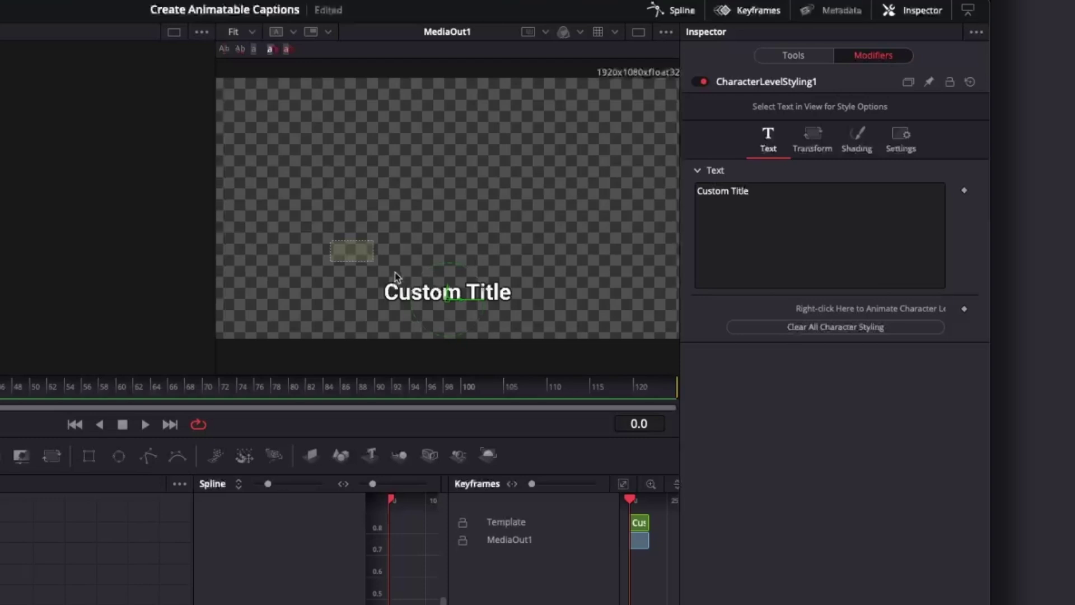
pyautogui.moveTo(396, 277); pyautogui.dragTo(446, 294)
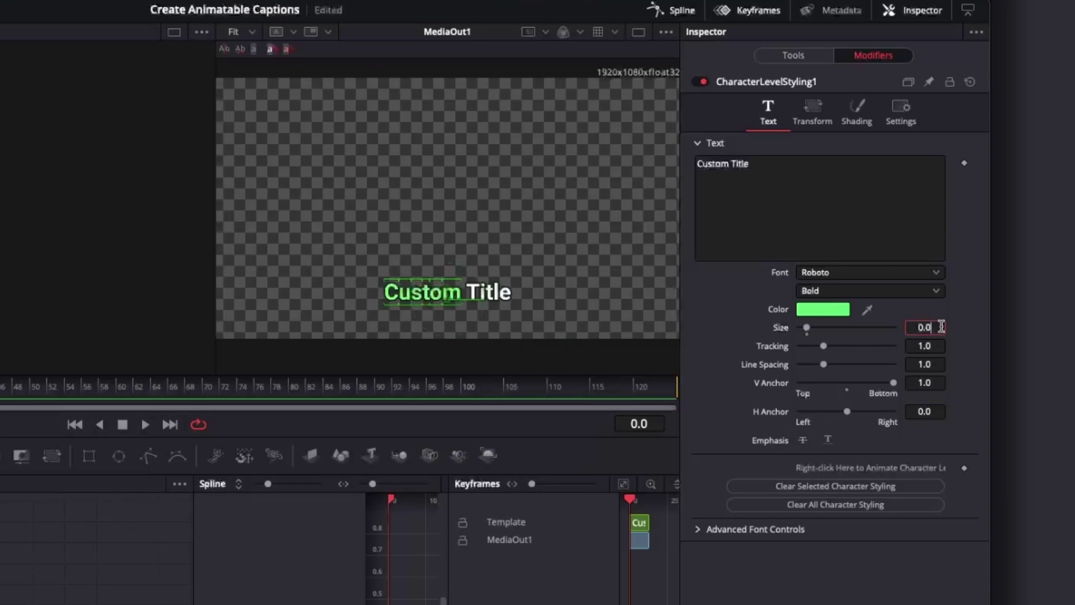
pyautogui.press('Tab')
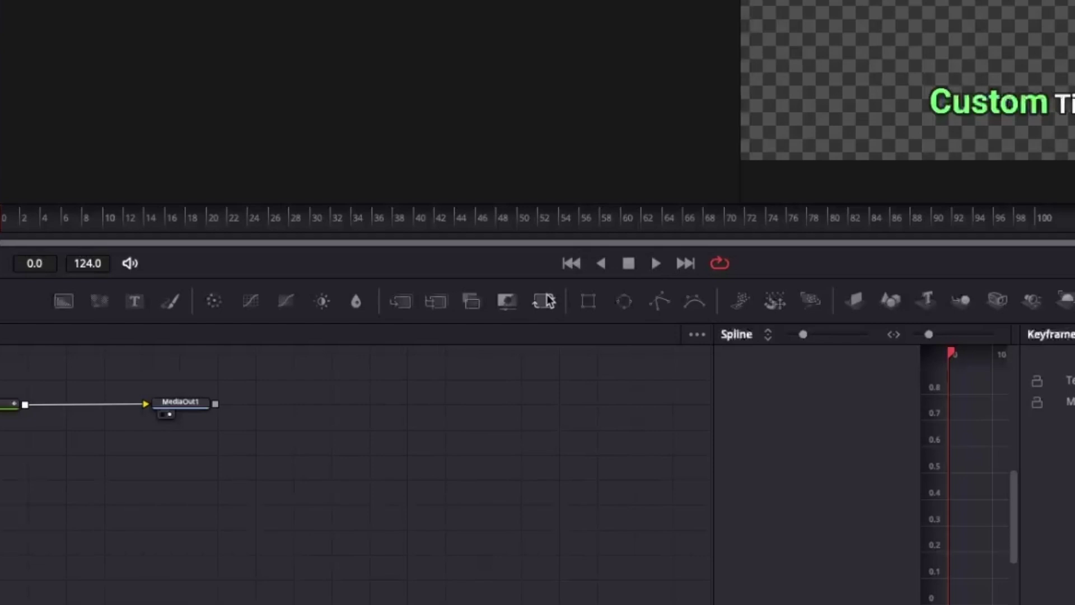
# Add a Transform node and connect it between the Template and MediaOut1 nodes
pyautogui.moveTo(550, 301); pyautogui.dragTo(99, 461)
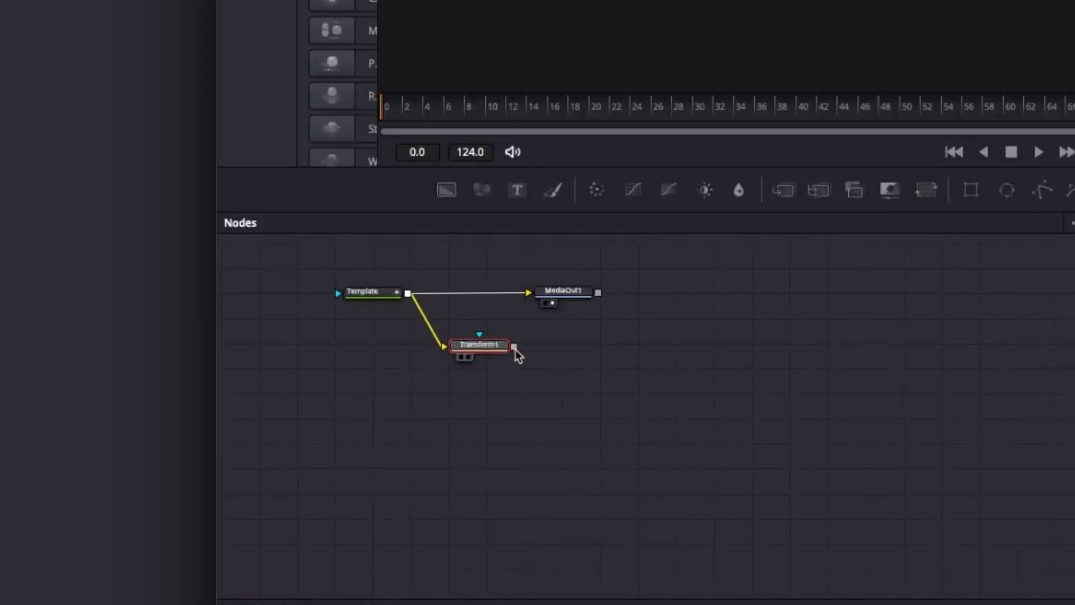
pyautogui.moveTo(494, 349); pyautogui.dragTo(464, 298)
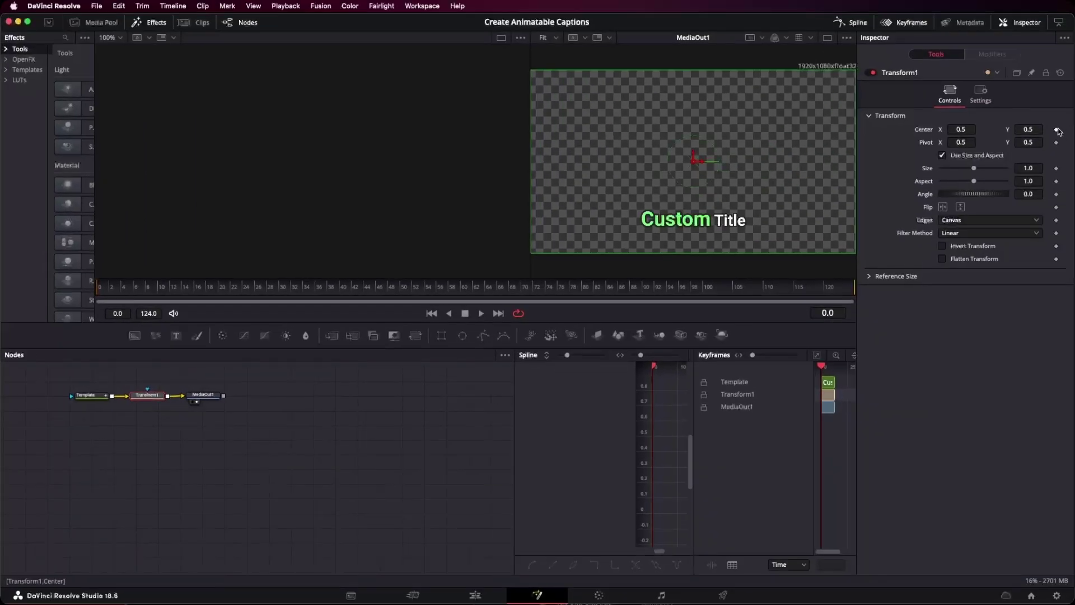
# Animate the Transform's center with keyframes at frames 0 and 10, setting Center X to 1.5 at frame 0
pyautogui.click(1056, 129)
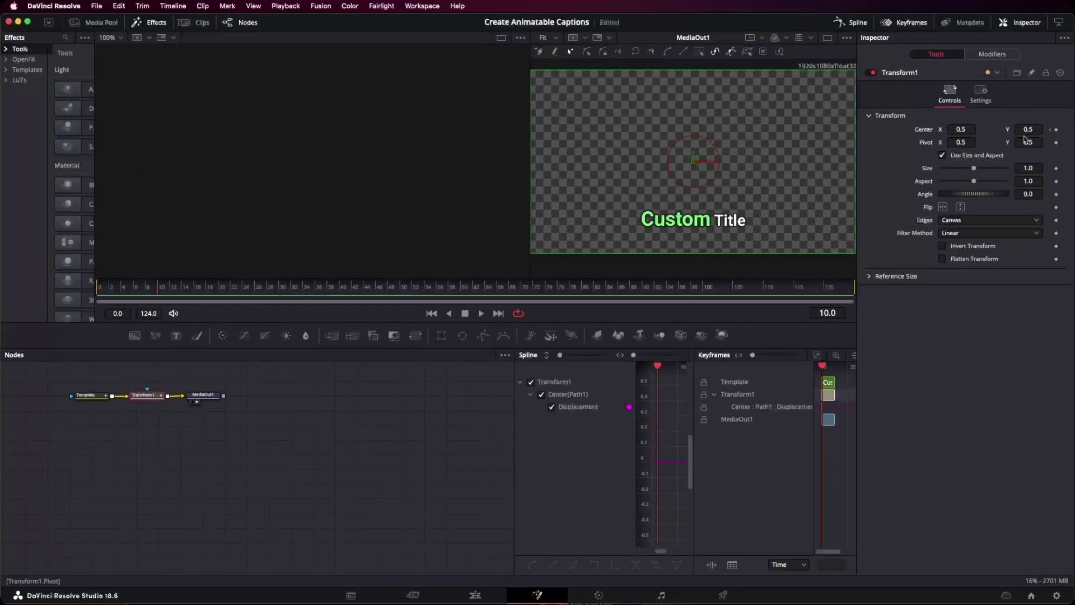
pyautogui.press('Home')
pyautogui.moveTo(693, 161); pyautogui.dragTo(933, 161)
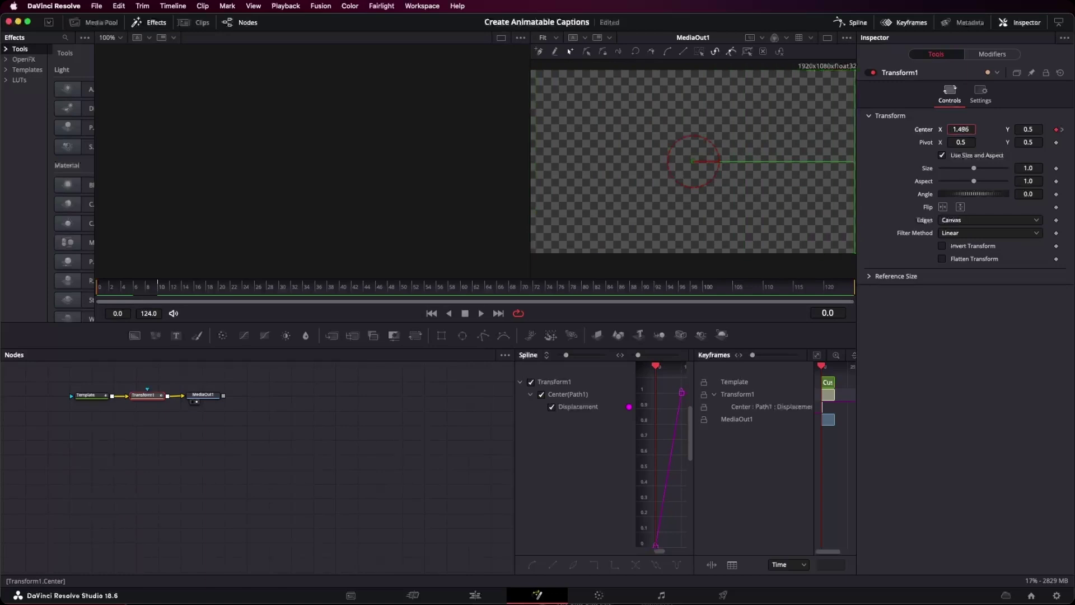
pyautogui.moveTo(1017, 161); pyautogui.dragTo(1019, 161)
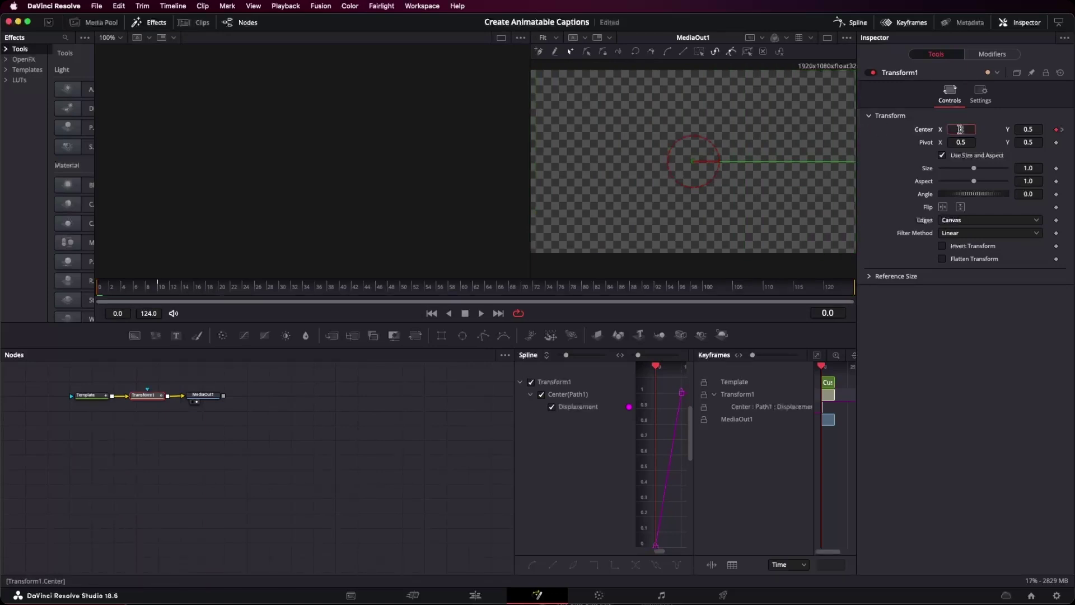
pyautogui.write('0.2')
pyautogui.press('Tab')
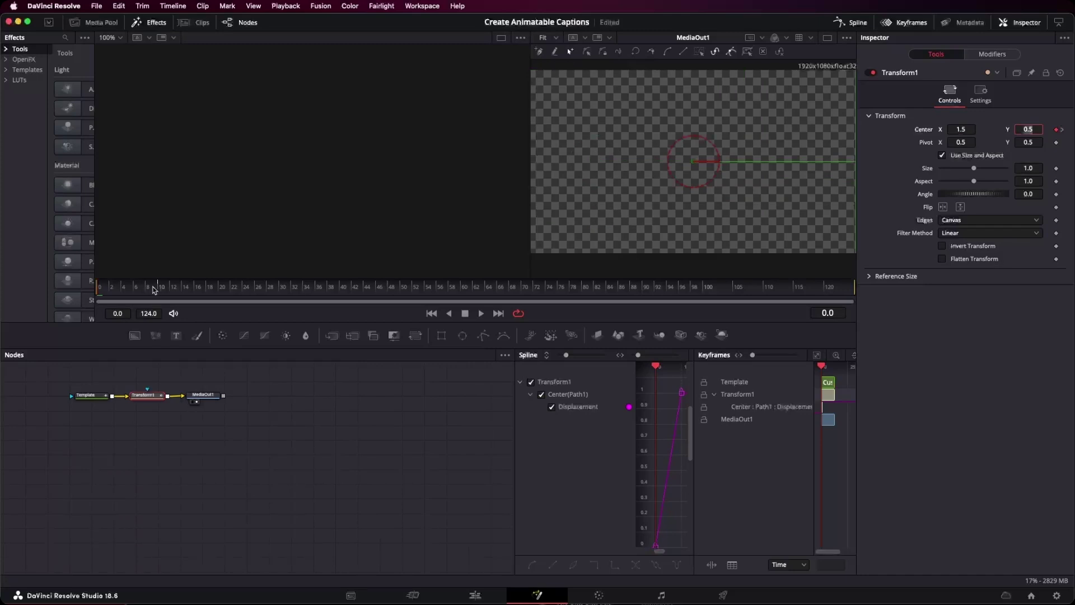
# Ease the Transform's displacement curve by pulling the frame 0 handle straight up and the frame 10 handle level toward frame 3
pyautogui.click(161, 290)
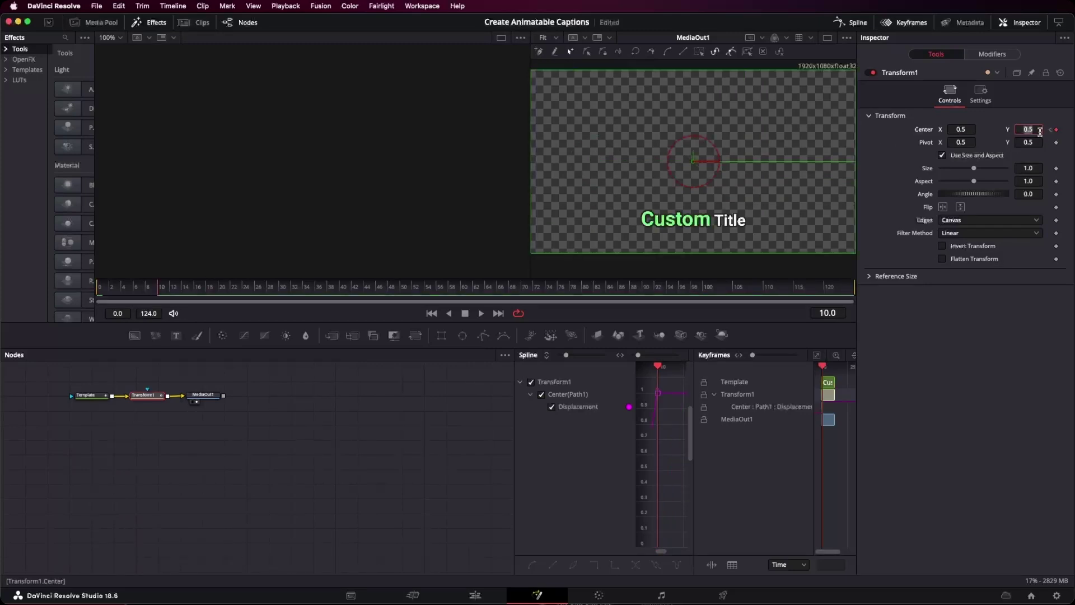
pyautogui.press('space')
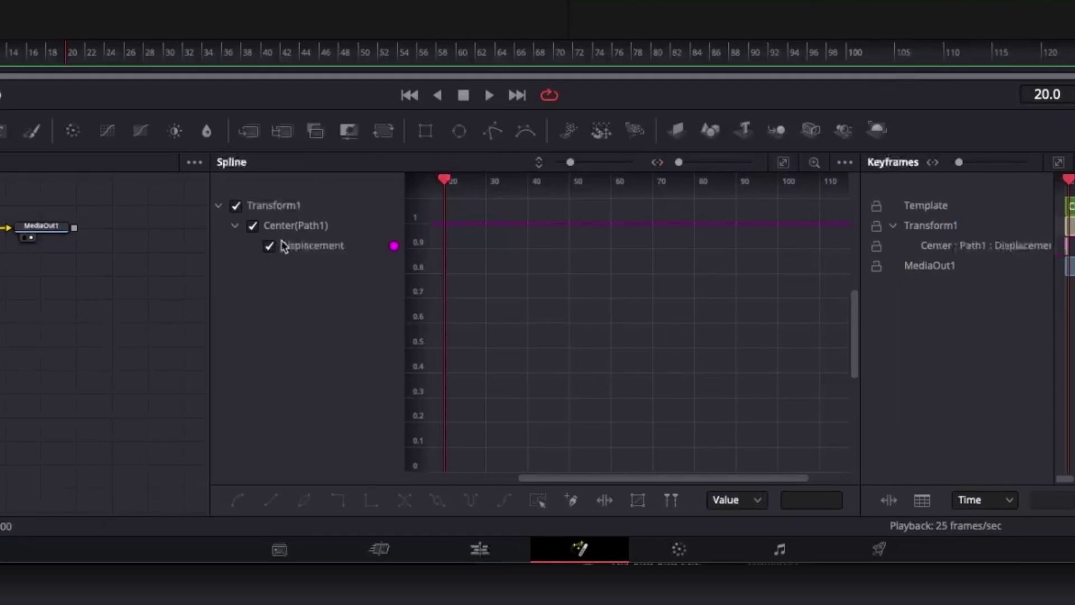
pyautogui.click(784, 164)
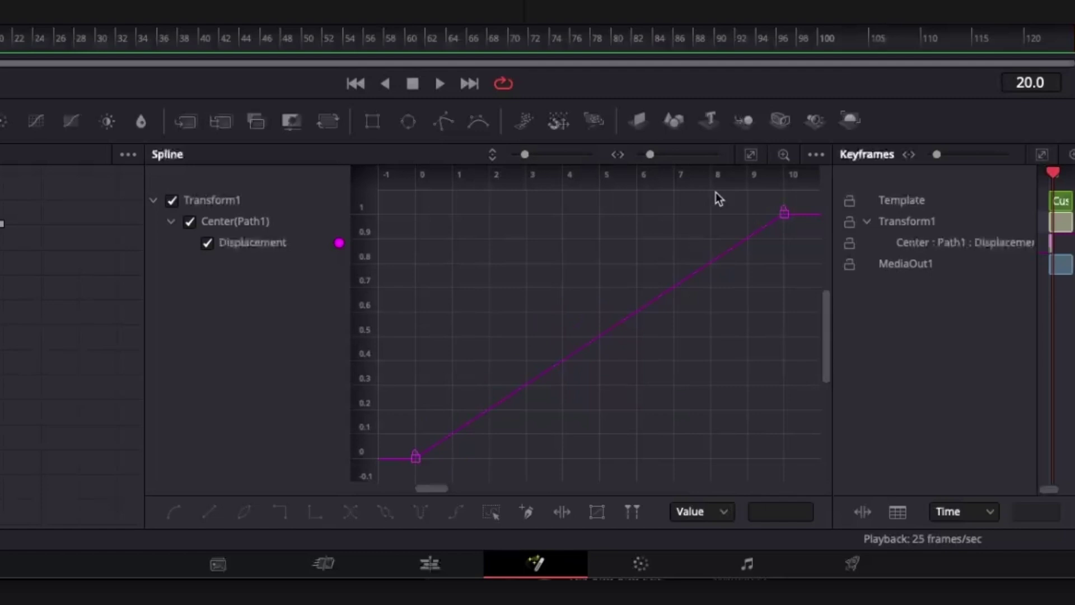
pyautogui.click(538, 376)
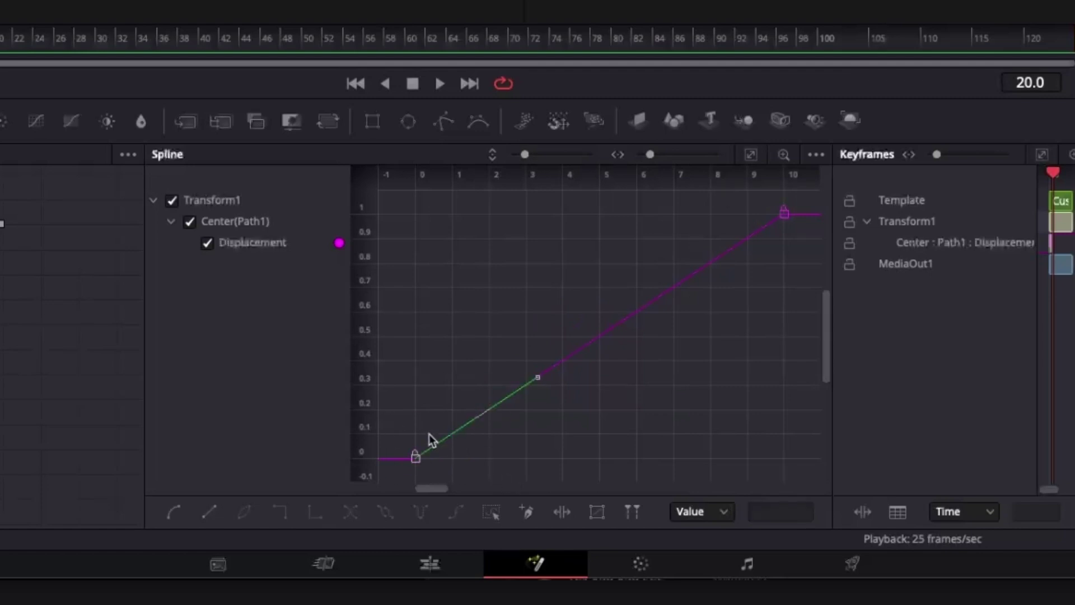
pyautogui.moveTo(399, 413); pyautogui.dragTo(434, 476)
pyautogui.moveTo(536, 381); pyautogui.dragTo(416, 212)
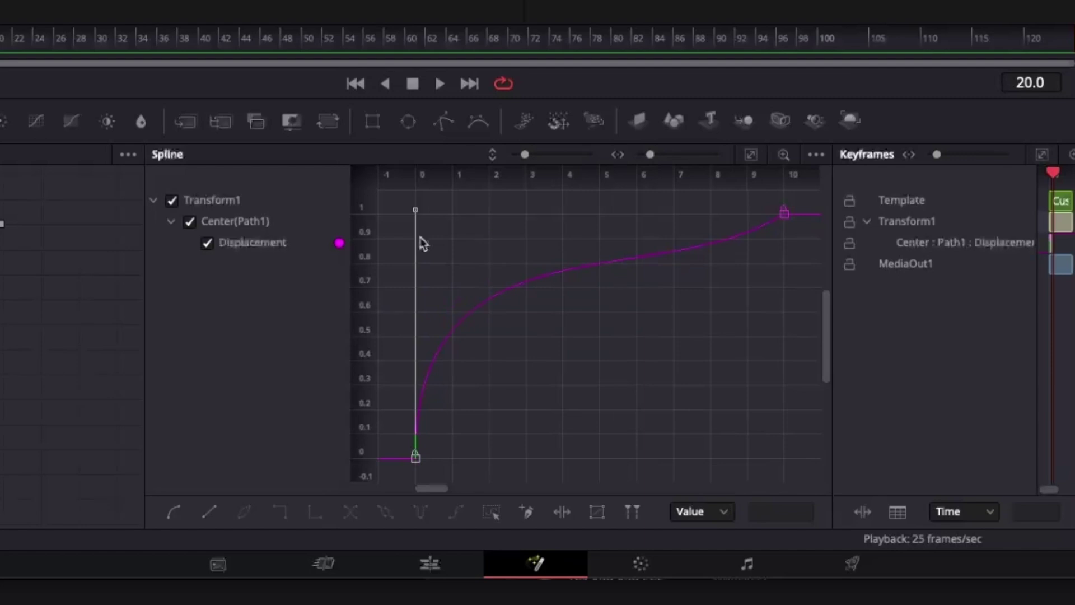
pyautogui.click(783, 211)
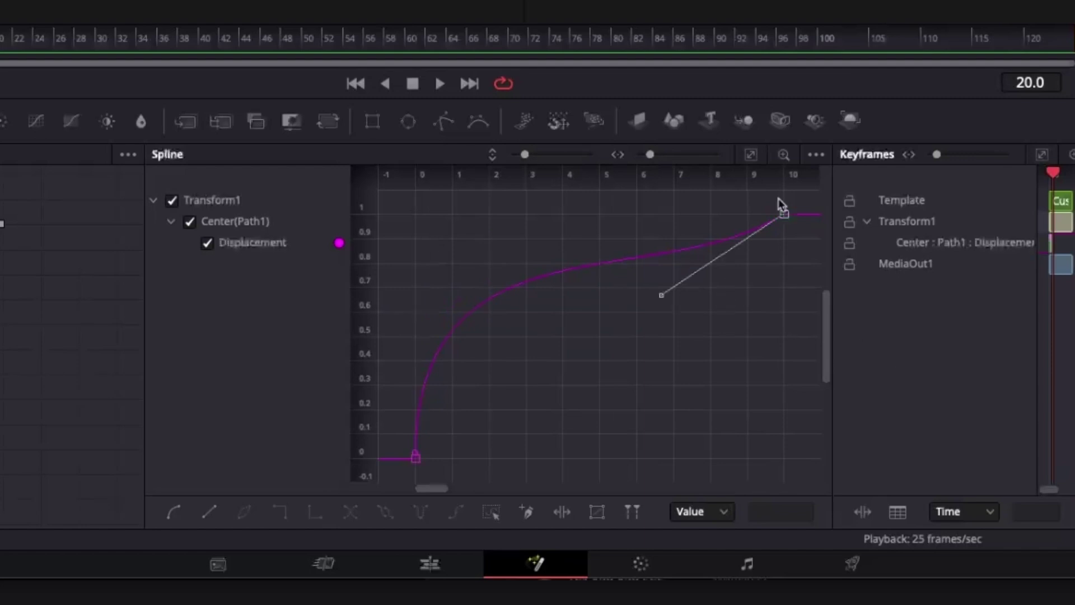
pyautogui.moveTo(660, 303); pyautogui.dragTo(521, 223)
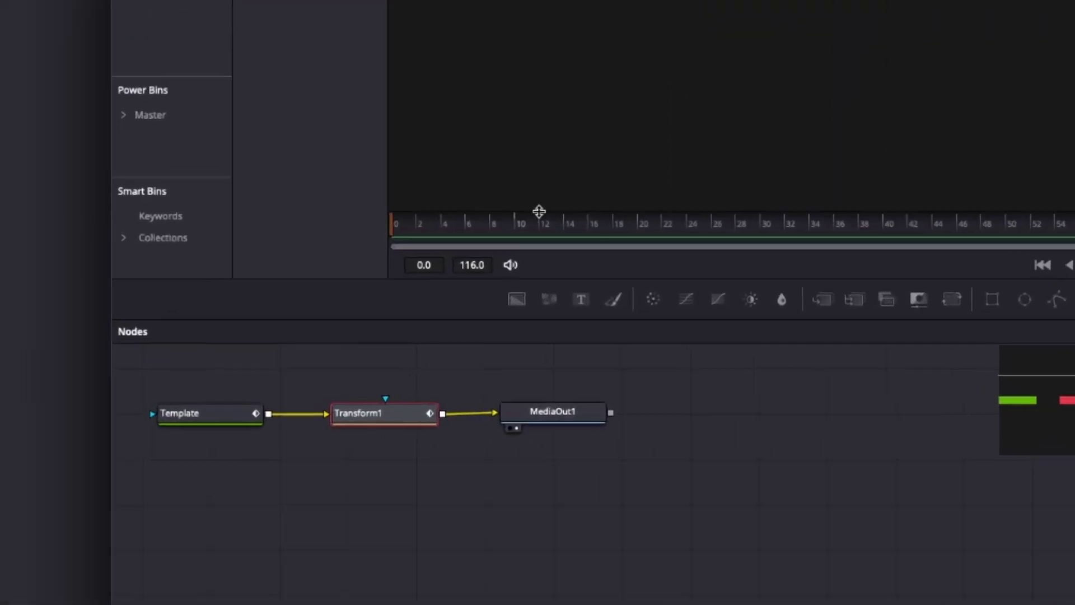
# Set the Transform's Center X to 0.48 at frame 7 and flatten the curve at that keyframe
pyautogui.click(211, 305)
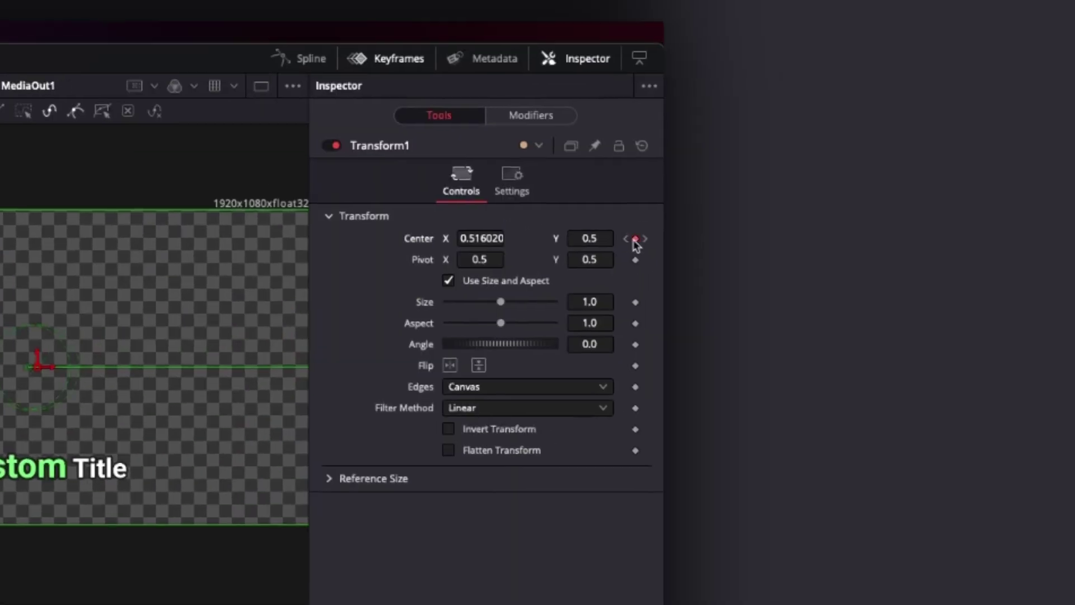
pyautogui.doubleClick(484, 238)
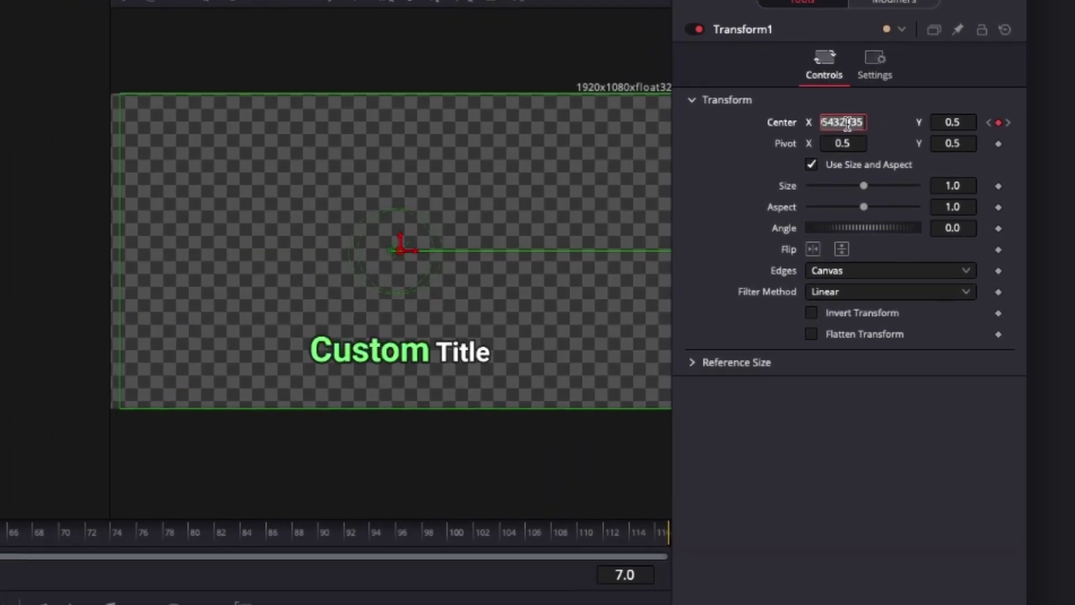
pyautogui.write('0.48')
pyautogui.press('Tab')
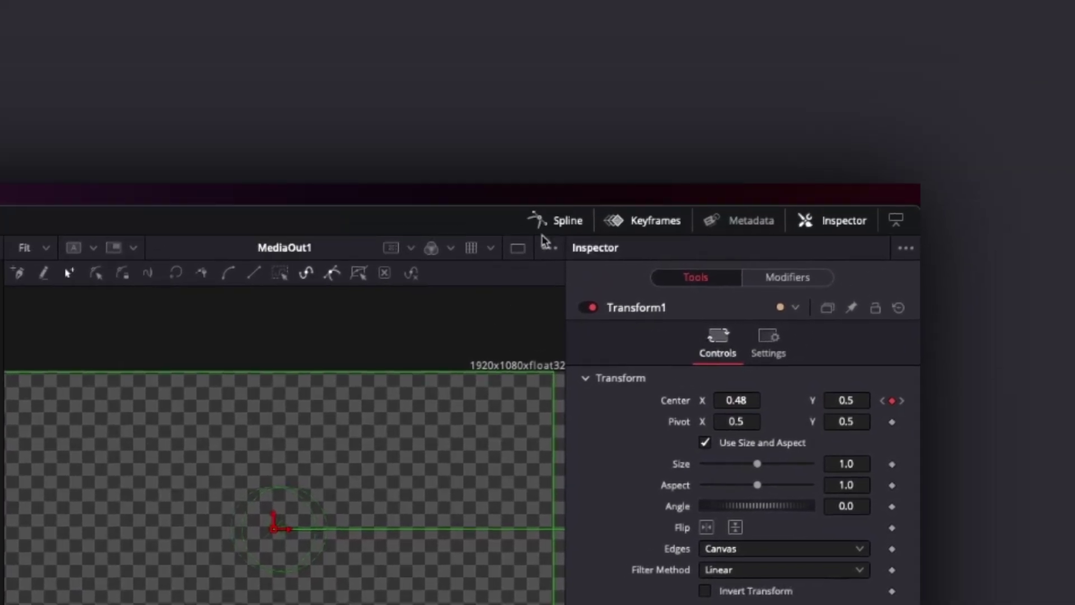
pyautogui.click(564, 220)
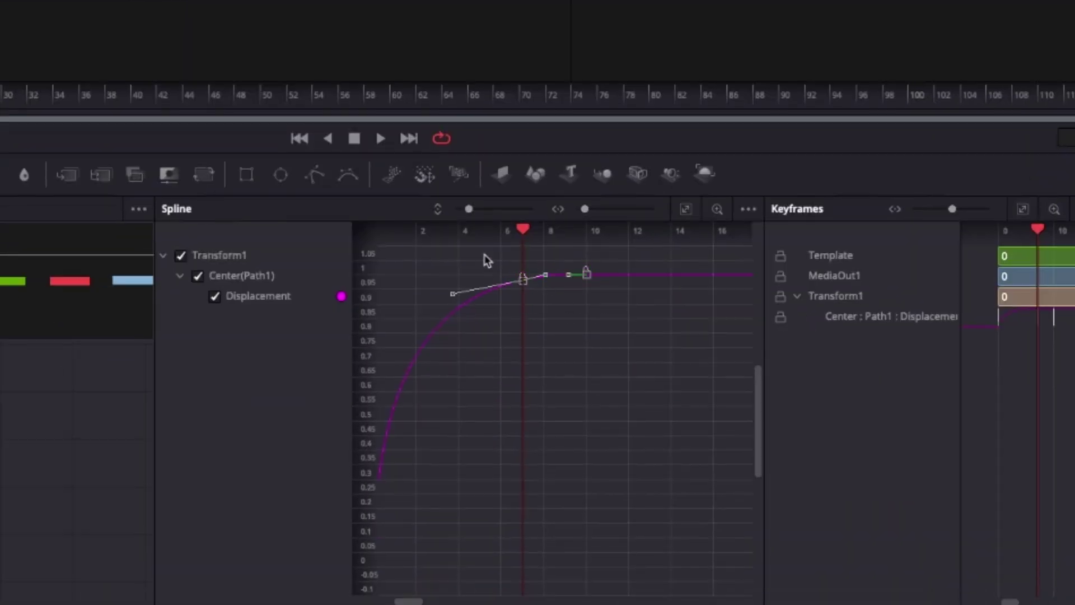
pyautogui.hotkey('shift', 'f')
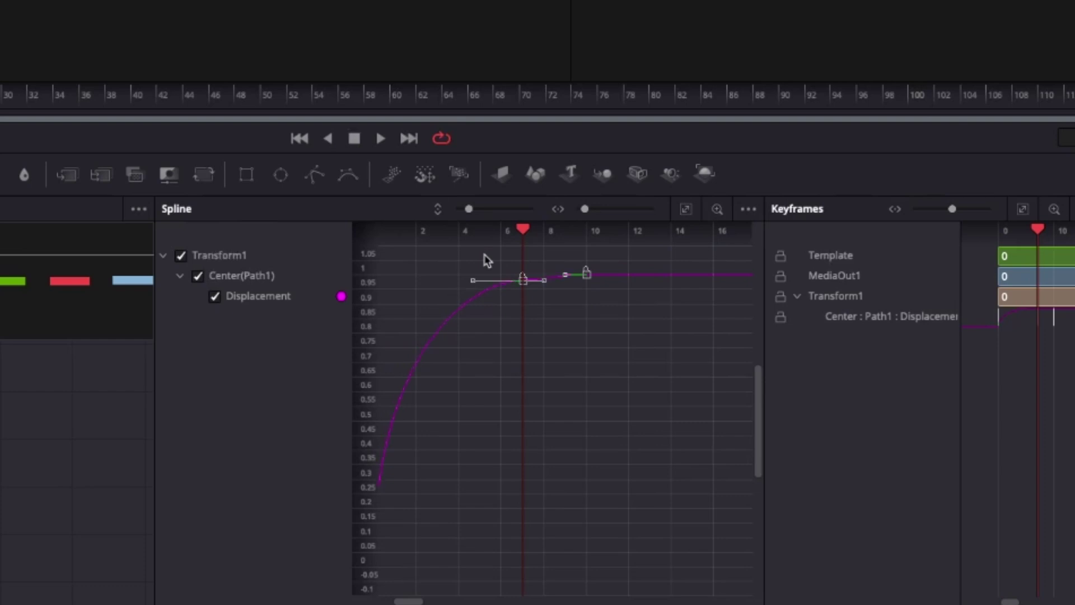
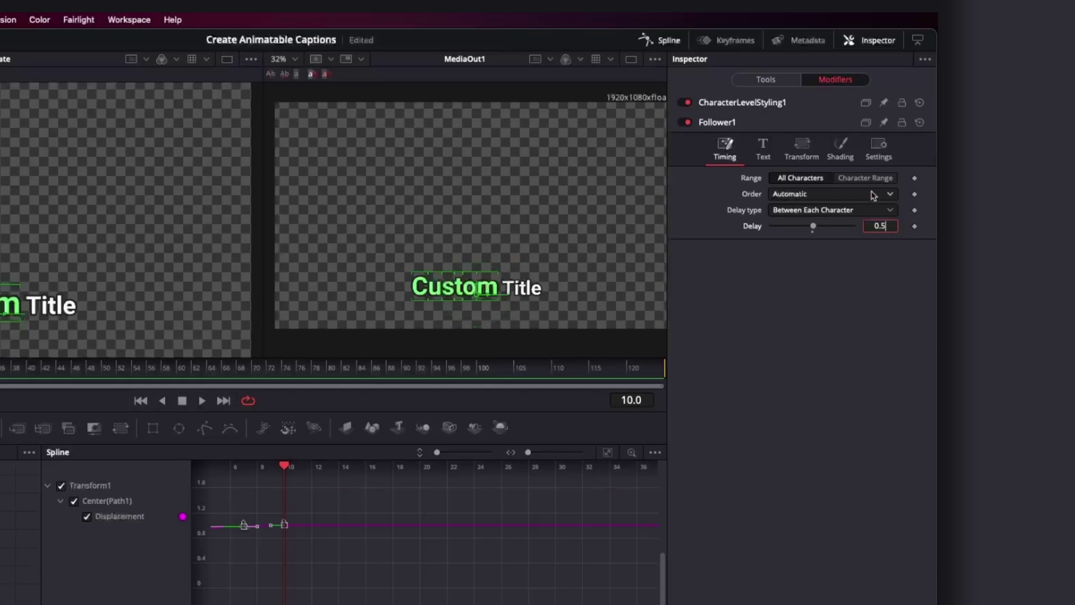
# Keyframe the Z rotation of Follower1's first shading element from -10 at frame 0 to 0 at frame 6
pyautogui.click(840, 151)
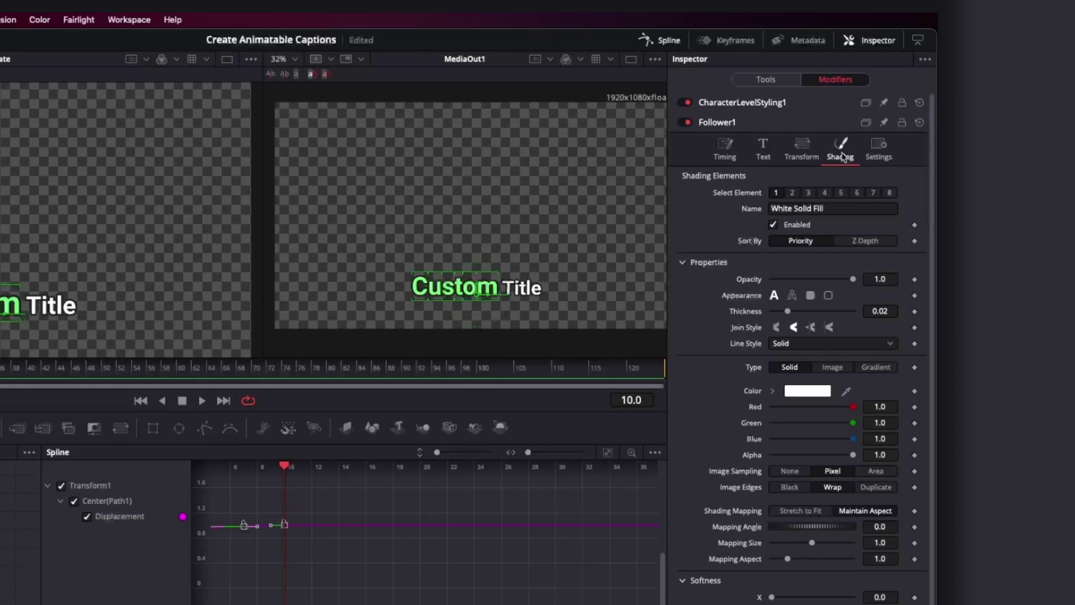
pyautogui.scroll(-1, 708, 594)
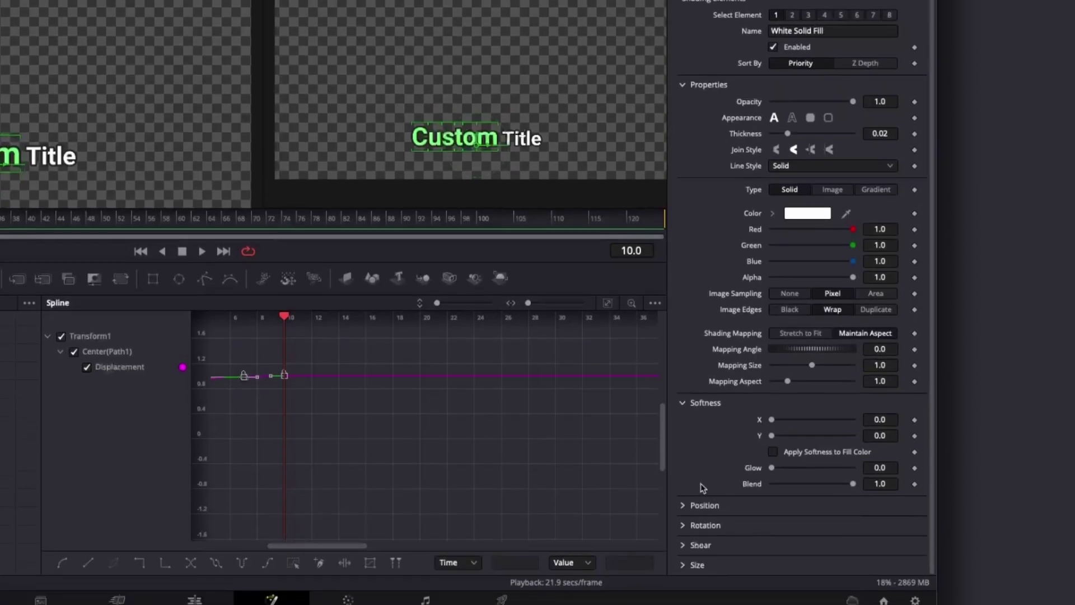
pyautogui.click(685, 527)
pyautogui.scroll(-1, 740, 484)
pyautogui.press('Home')
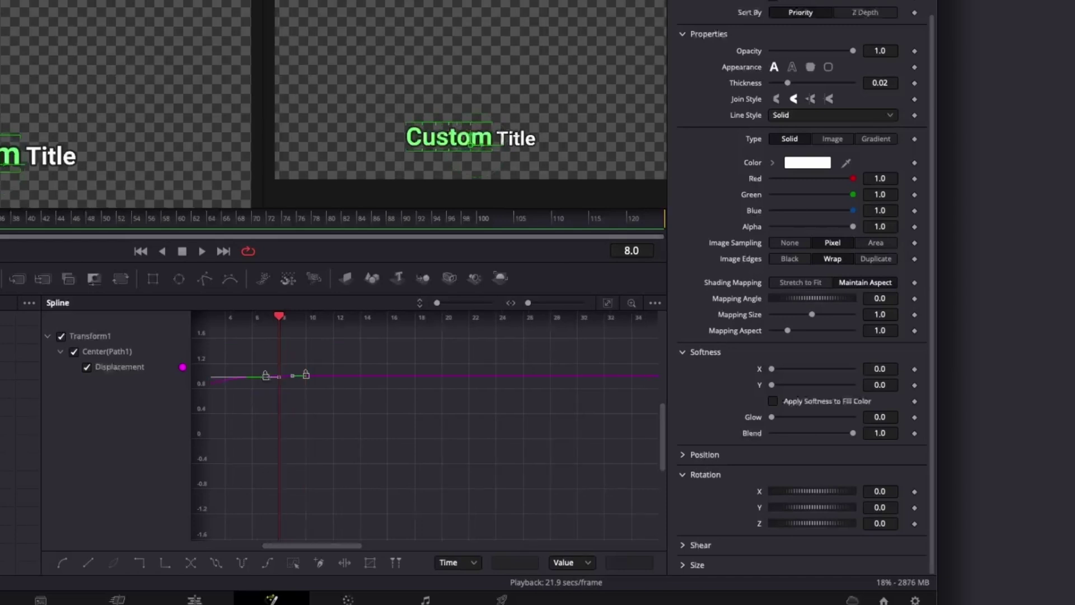
pyautogui.click(915, 524)
pyautogui.click(894, 523)
pyautogui.write('-100')
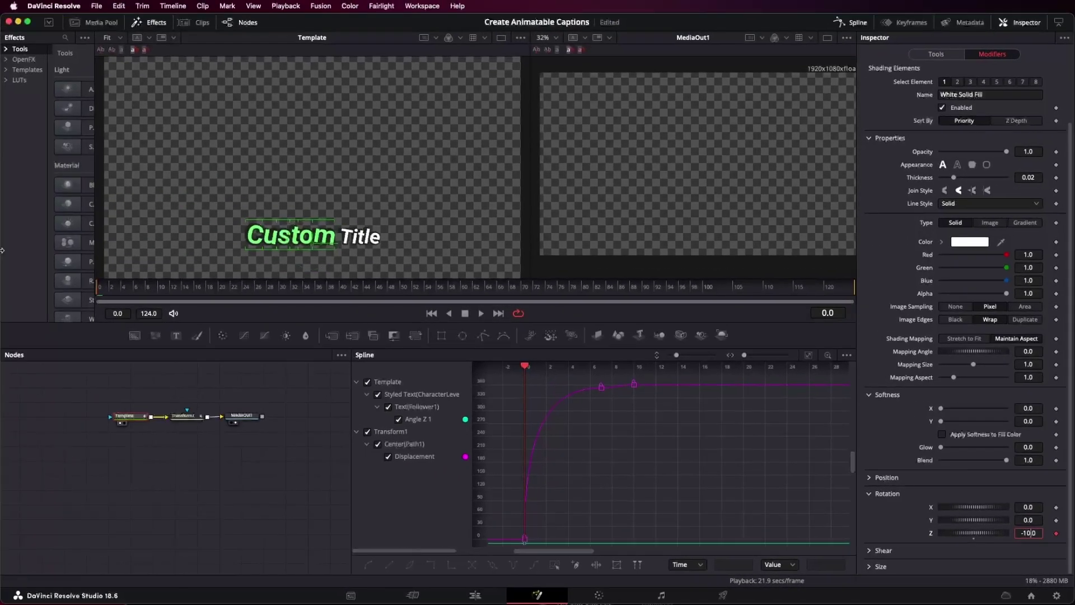
pyautogui.click(139, 290)
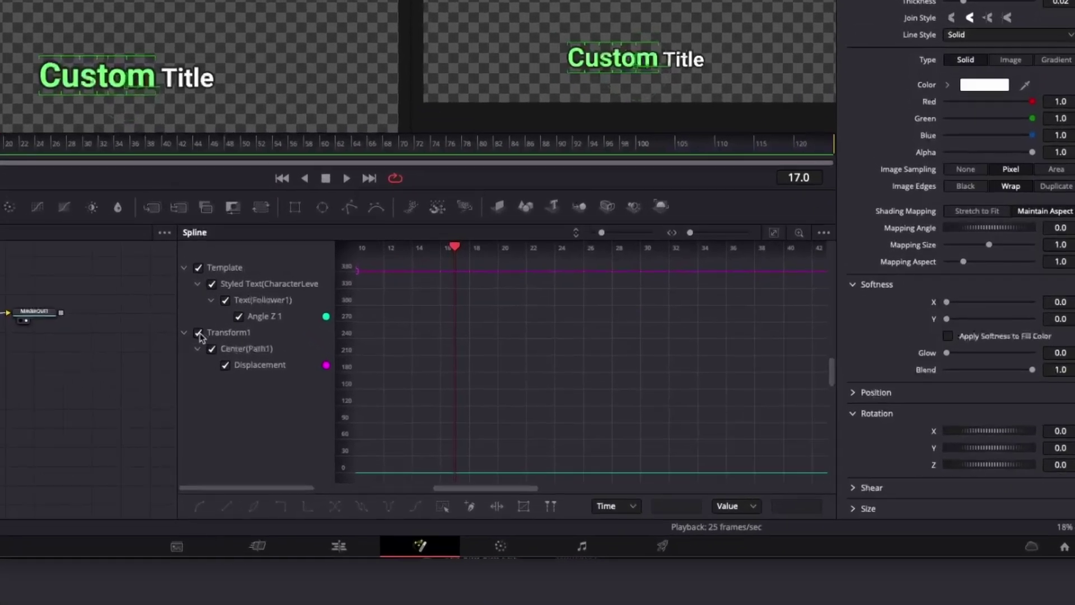
# Hide the Transform1 curve in the Spline editor and smooth the keyframes of the Follower's Angle Z 1 curve
pyautogui.click(199, 333)
pyautogui.click(773, 235)
pyautogui.moveTo(376, 266); pyautogui.dragTo(820, 472)
pyautogui.hotkey('shift', 's')
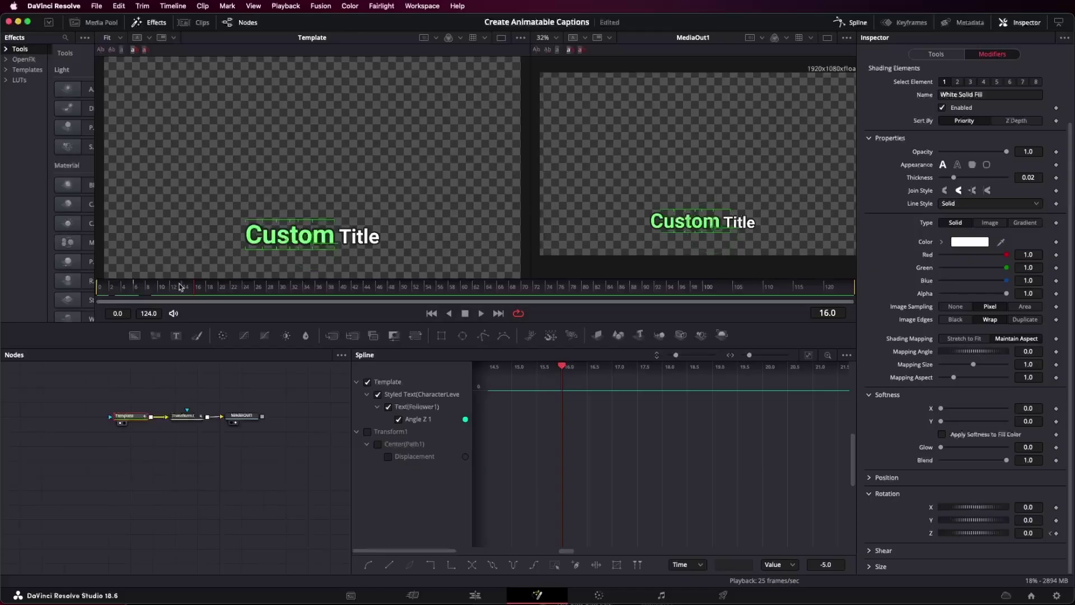
pyautogui.moveTo(180, 286); pyautogui.dragTo(105, 287)
pyautogui.scroll(5, 243, 248)
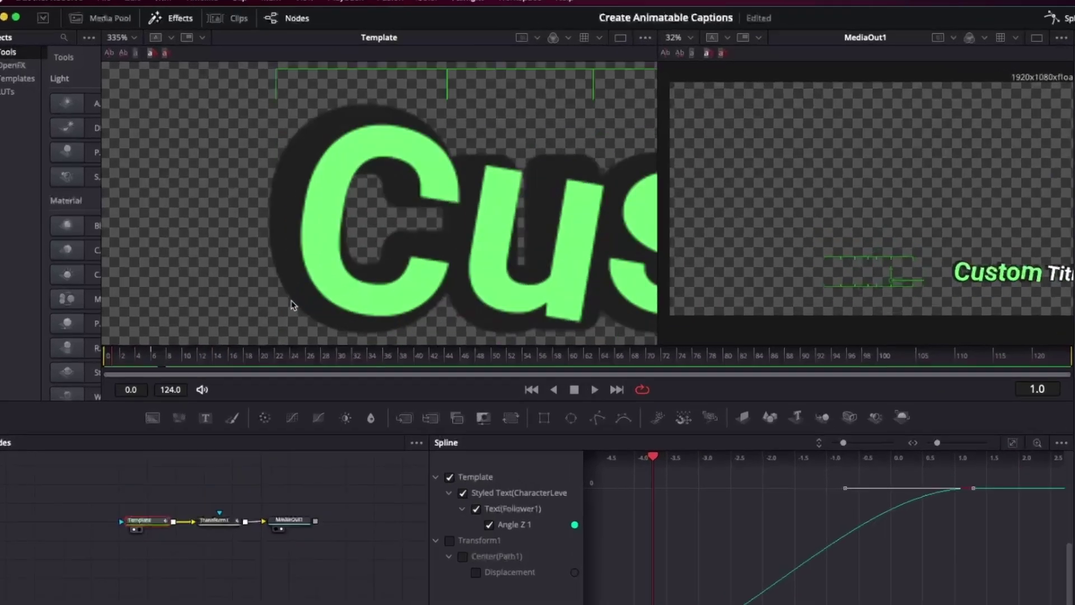
pyautogui.scroll(-4, 291, 305)
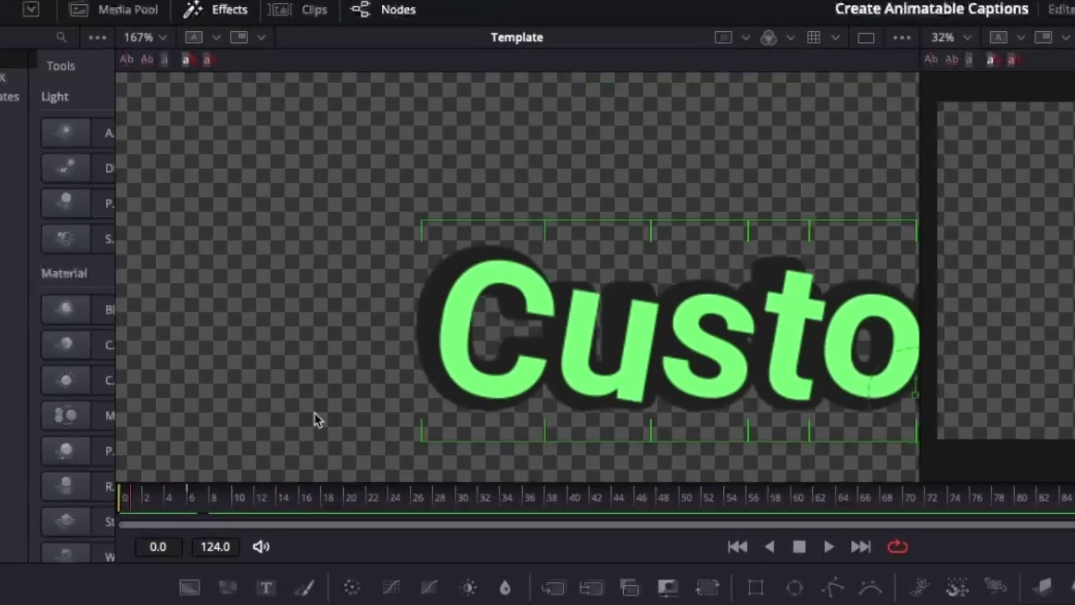
pyautogui.moveTo(143, 502); pyautogui.dragTo(166, 502)
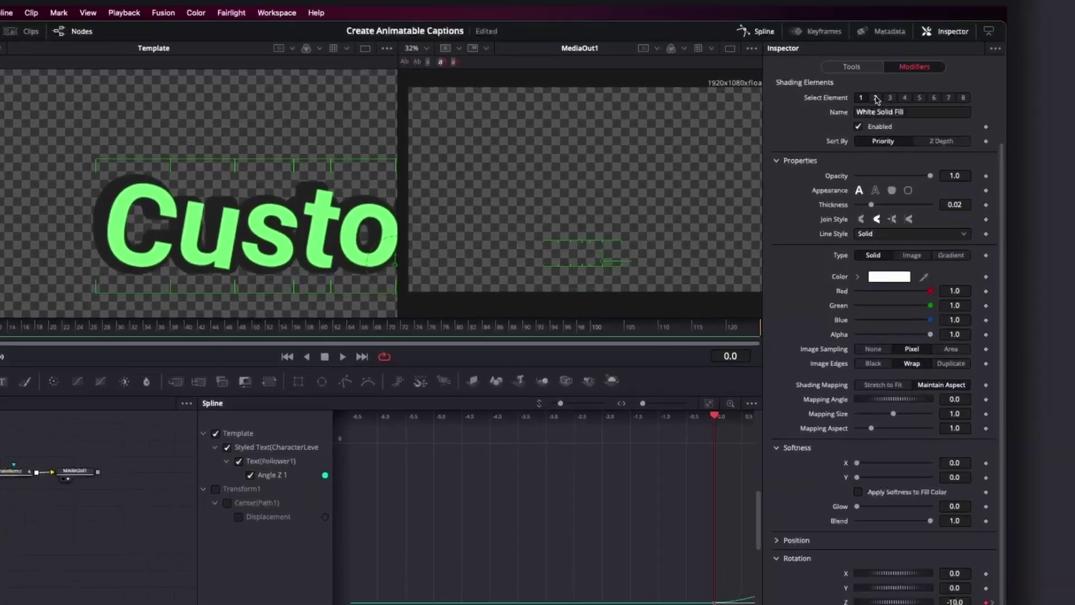
# Try keyframing the Z rotation of Follower1's second shading element, Red Outline, with -10 at frame 0
pyautogui.click(871, 96)
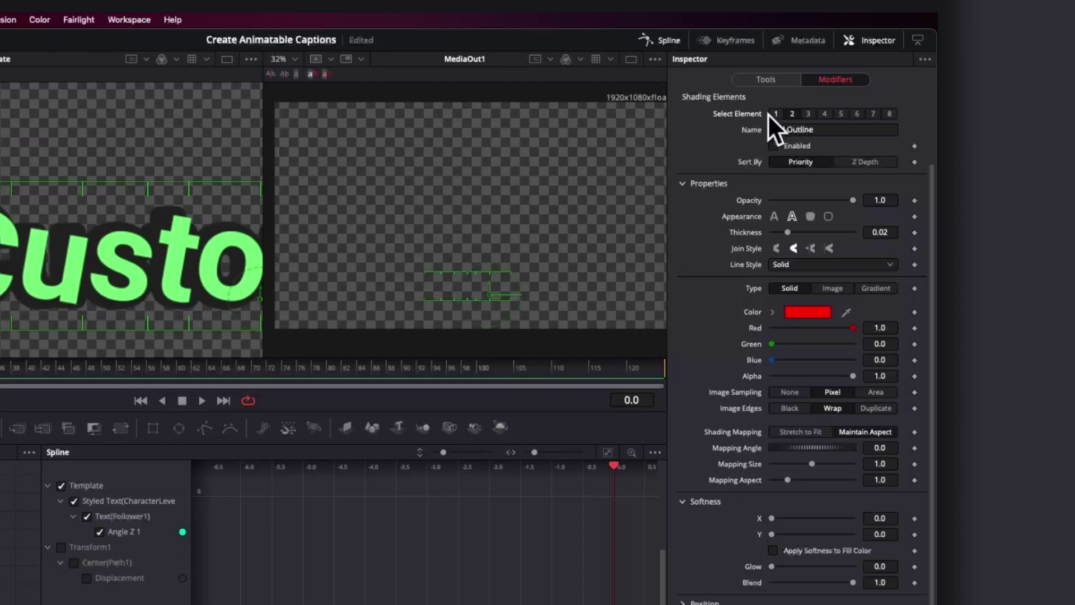
pyautogui.scroll(3, 715, 519)
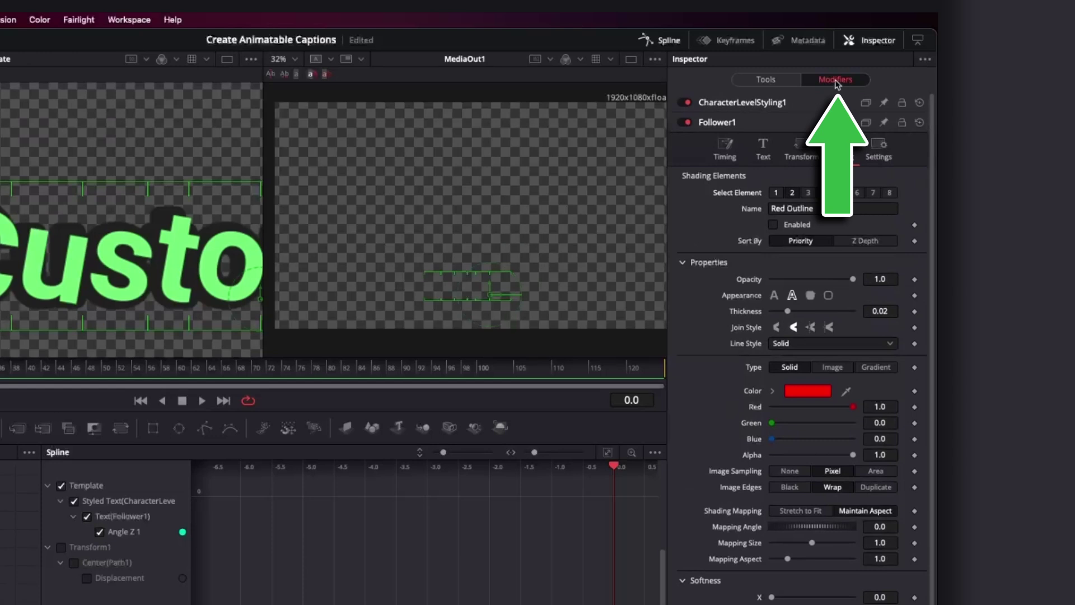
pyautogui.scroll(-3, 789, 401)
pyautogui.click(705, 524)
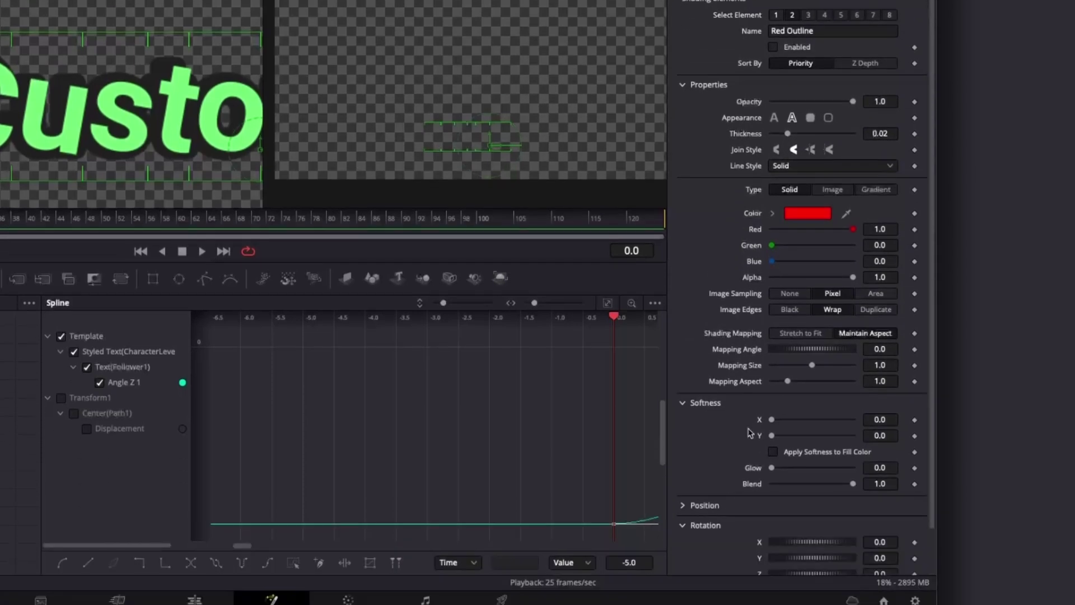
pyautogui.scroll(-2, 776, 402)
pyautogui.click(913, 522)
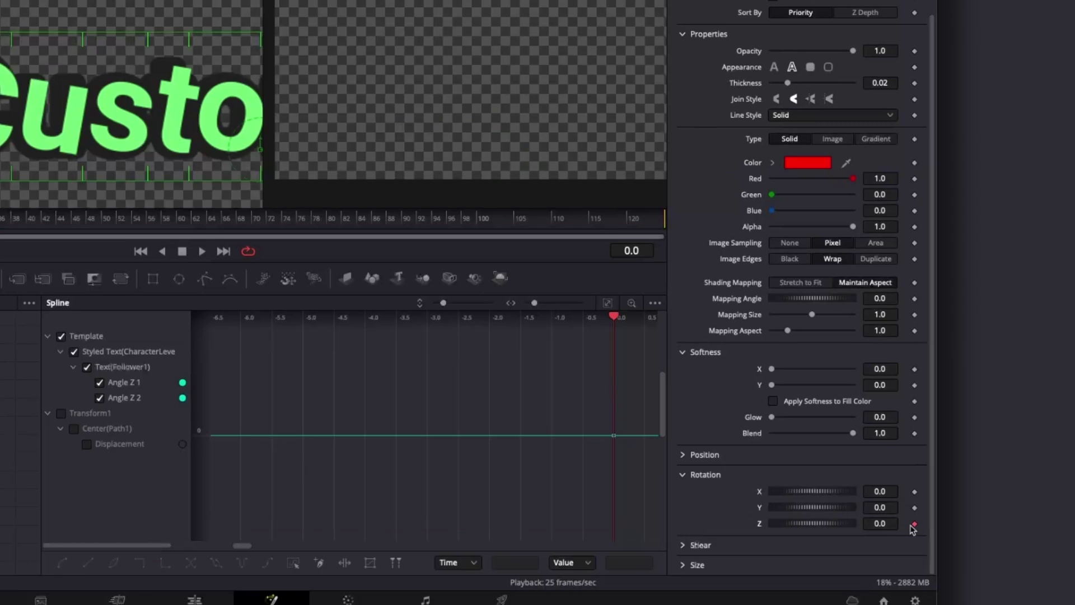
pyautogui.click(881, 524)
pyautogui.press('Return')
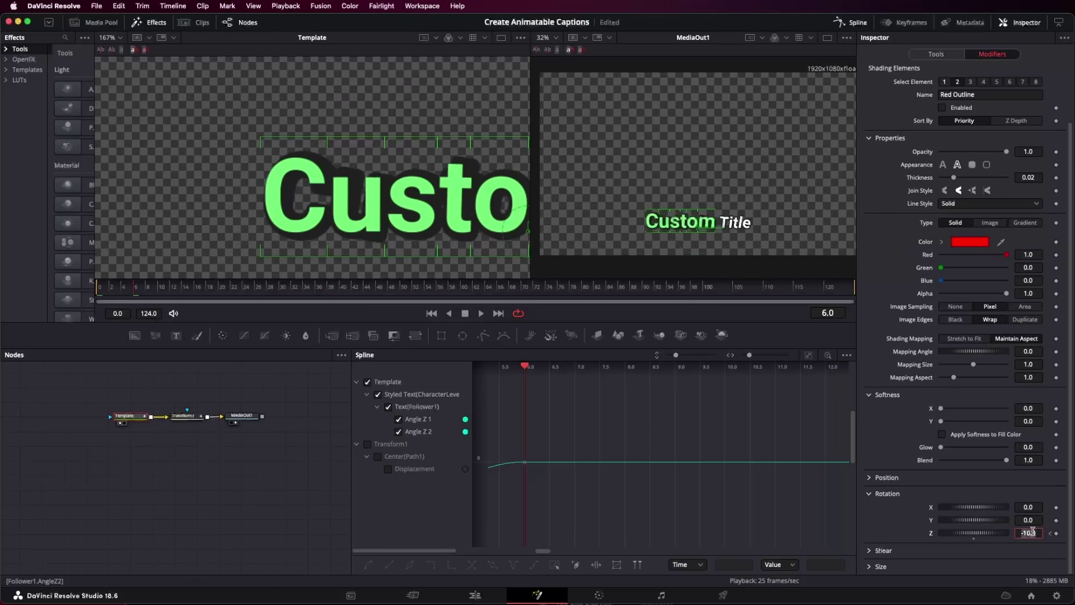
pyautogui.click(123, 289)
pyautogui.click(100, 289)
pyautogui.moveTo(101, 289); pyautogui.dragTo(116, 289)
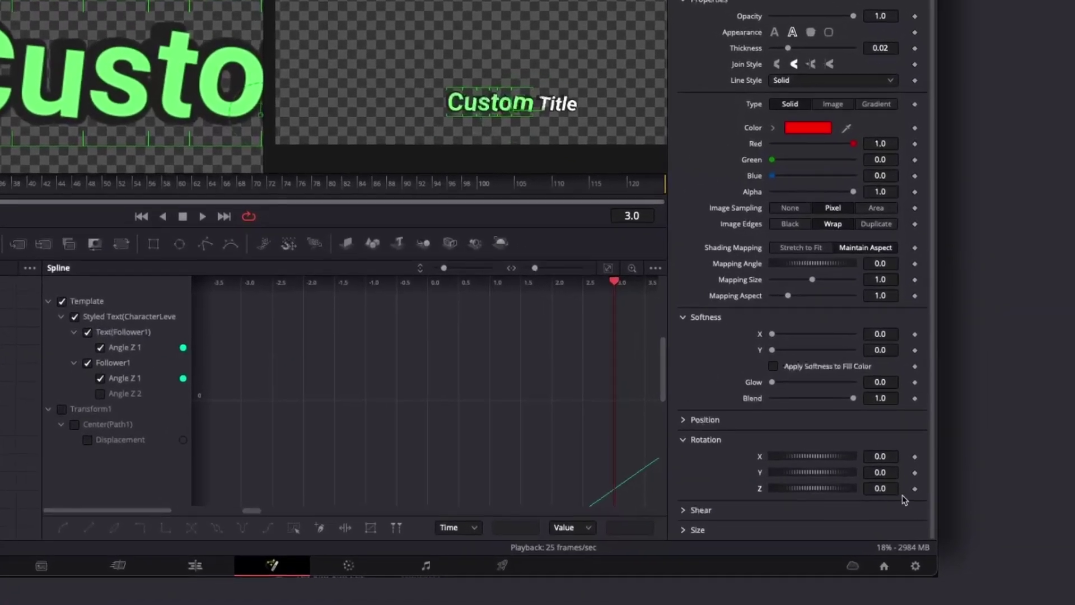
# Link the second shading element's Z rotation to the first element's Z rotation with the expression AngleZ1
pyautogui.click(915, 489)
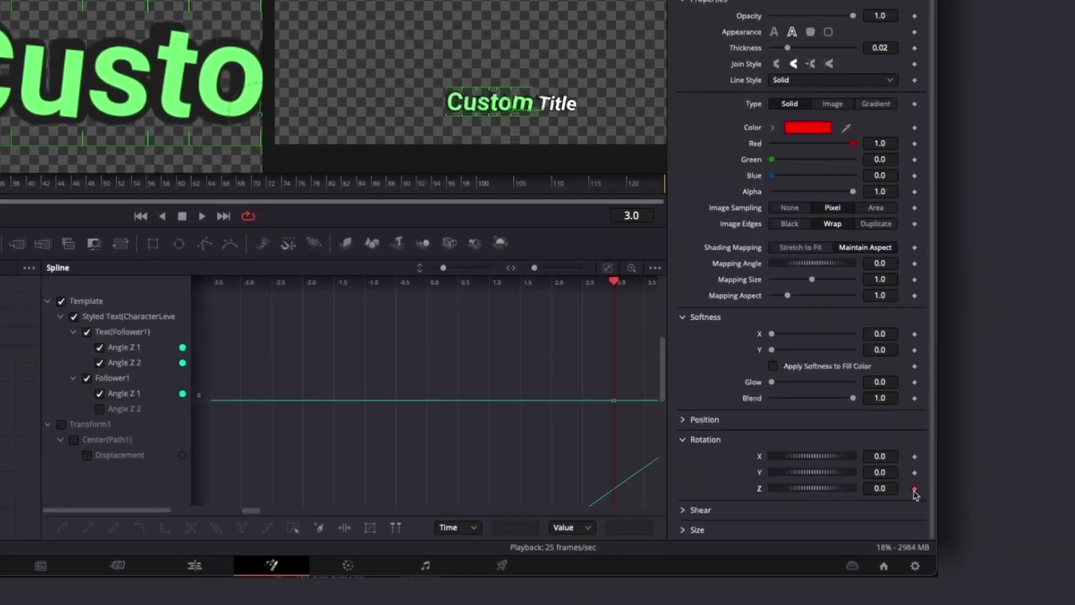
pyautogui.rightClick(761, 492)
pyautogui.click(784, 554)
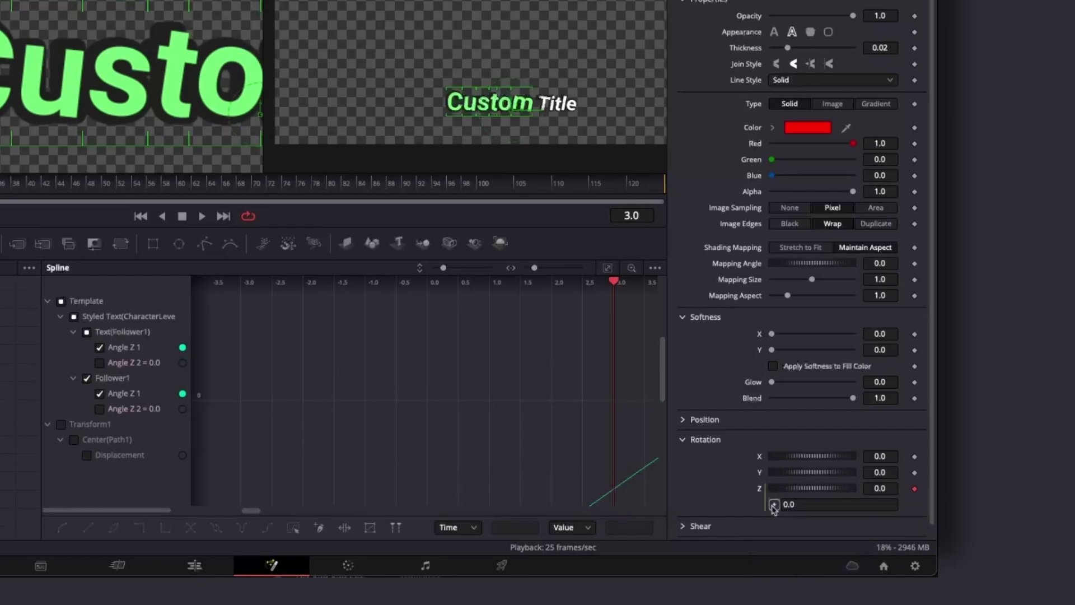
pyautogui.moveTo(749, 433); pyautogui.dragTo(750, 445)
pyautogui.moveTo(761, 490); pyautogui.dragTo(760, 490)
pyautogui.click(827, 507)
pyautogui.write('1')
pyautogui.press('Return')
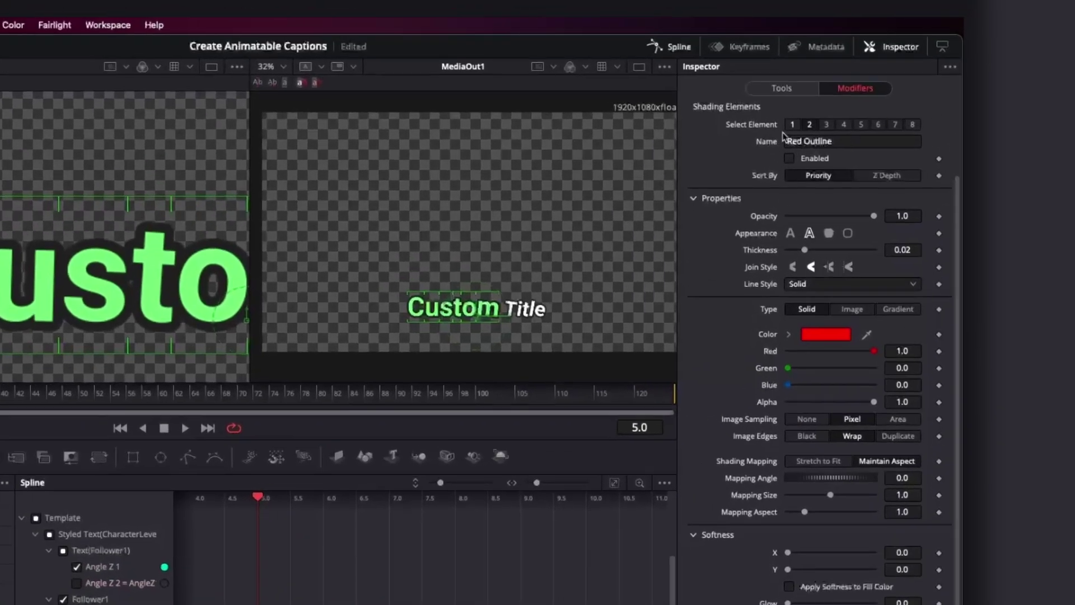
# Keyframe the first shading element's position Offset X at 0.1 on frame 0 and open it for editing at frame 6
pyautogui.click(789, 127)
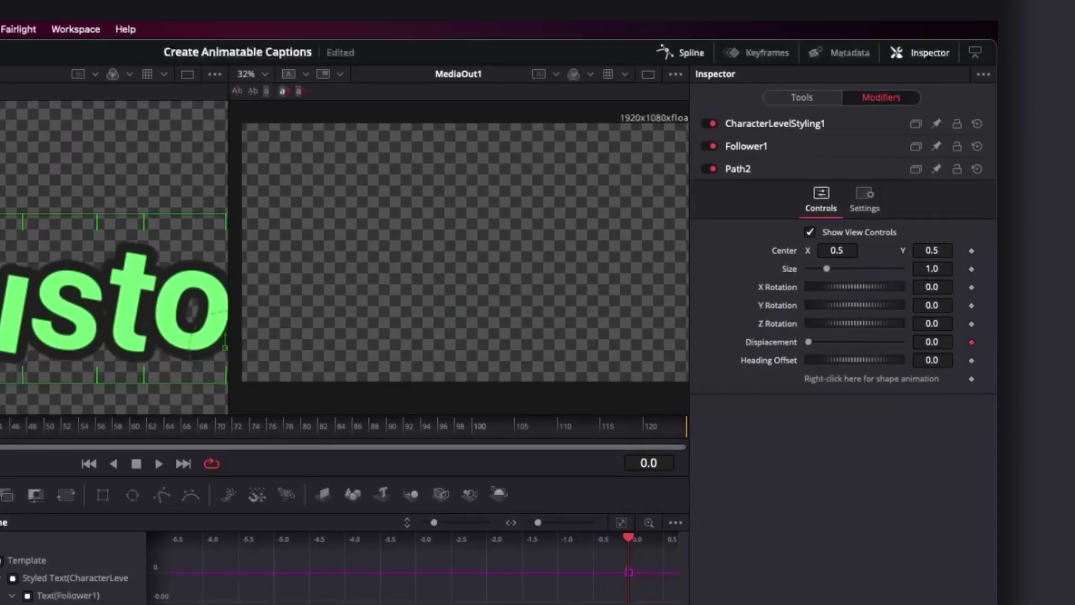
pyautogui.click(746, 146)
pyautogui.scroll(-4, 783, 252)
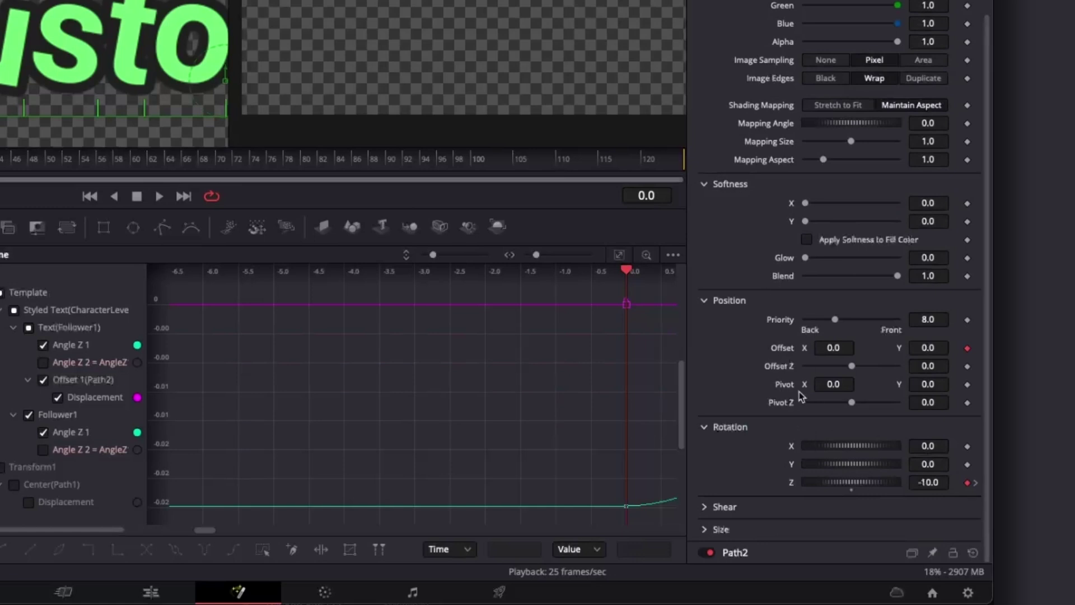
pyautogui.click(834, 348)
pyautogui.write('0.1')
pyautogui.press('Tab')
pyautogui.click(0, 163)
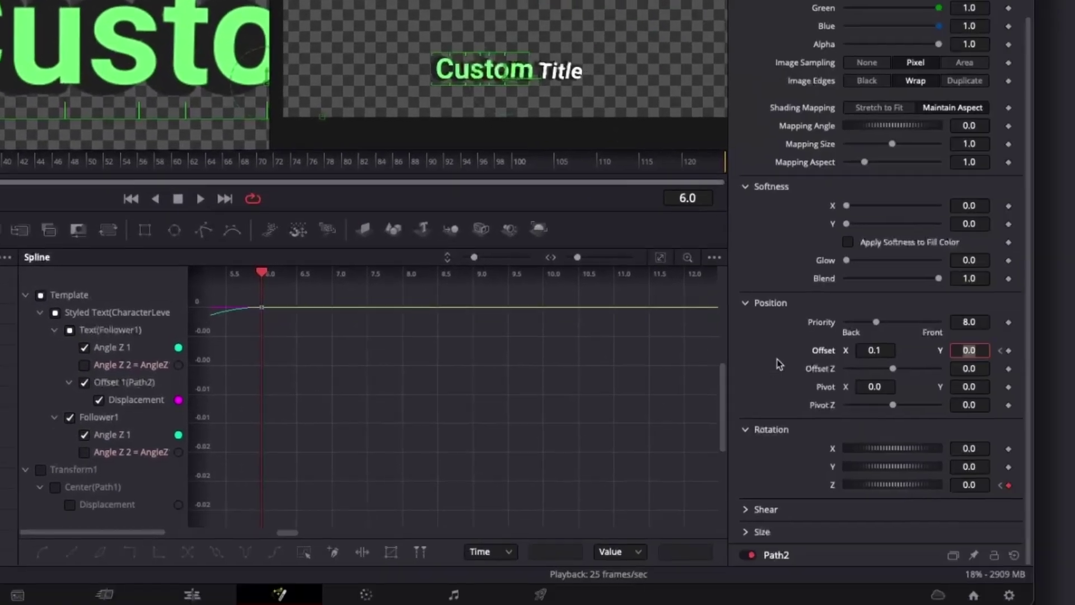
pyautogui.click(884, 350)
# Link the second shading element's position offset to the first element's offset with the expression Offset1
pyautogui.scroll(5, 882, 348)
pyautogui.click(859, 191)
pyautogui.scroll(-4, 862, 280)
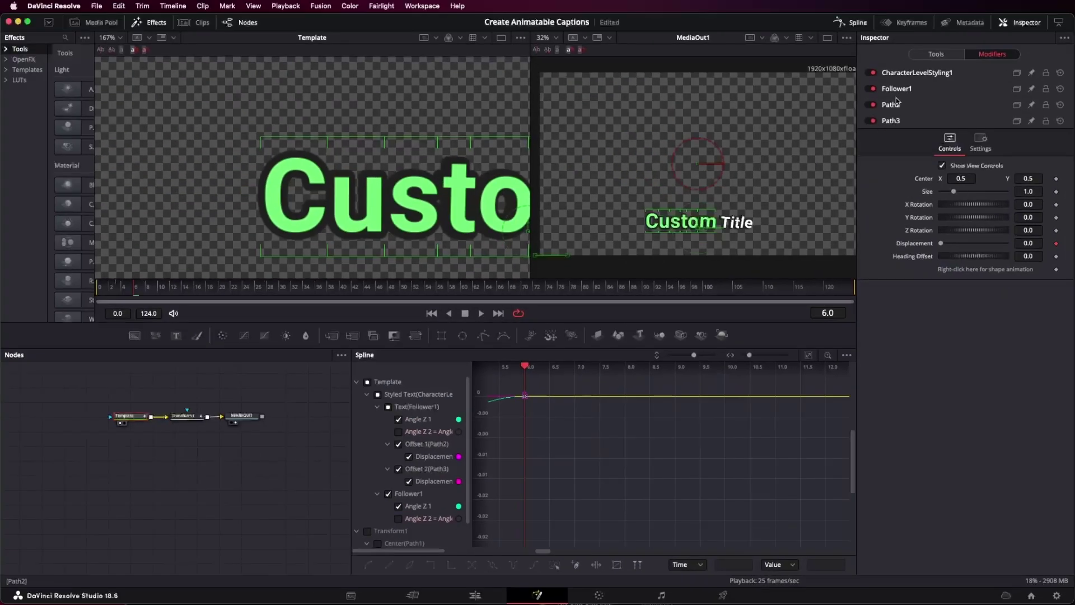
pyautogui.scroll(-5, 924, 335)
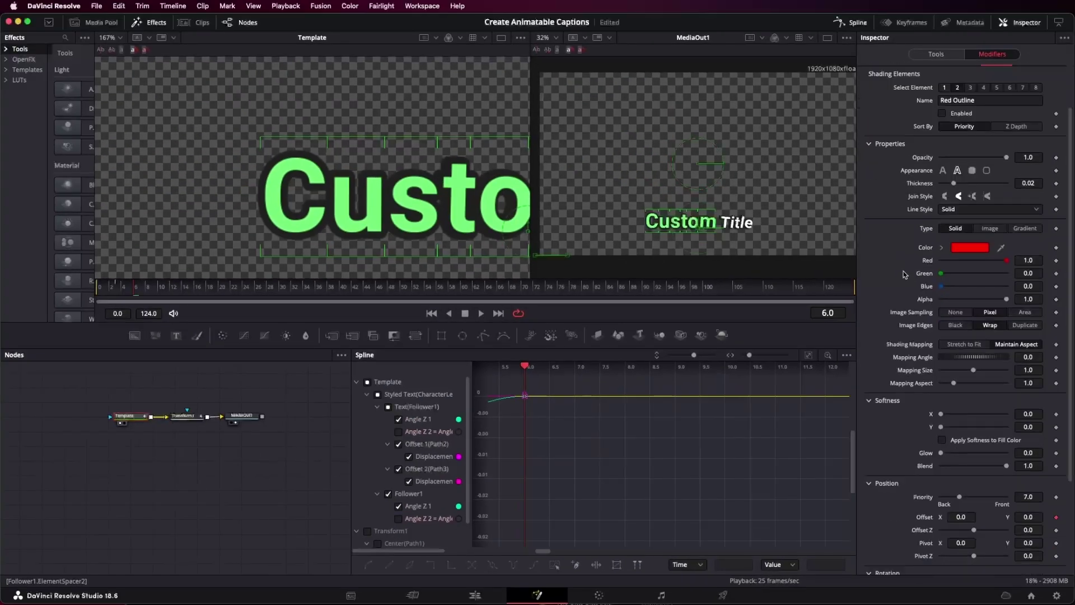
pyautogui.rightClick(948, 396)
pyautogui.click(963, 538)
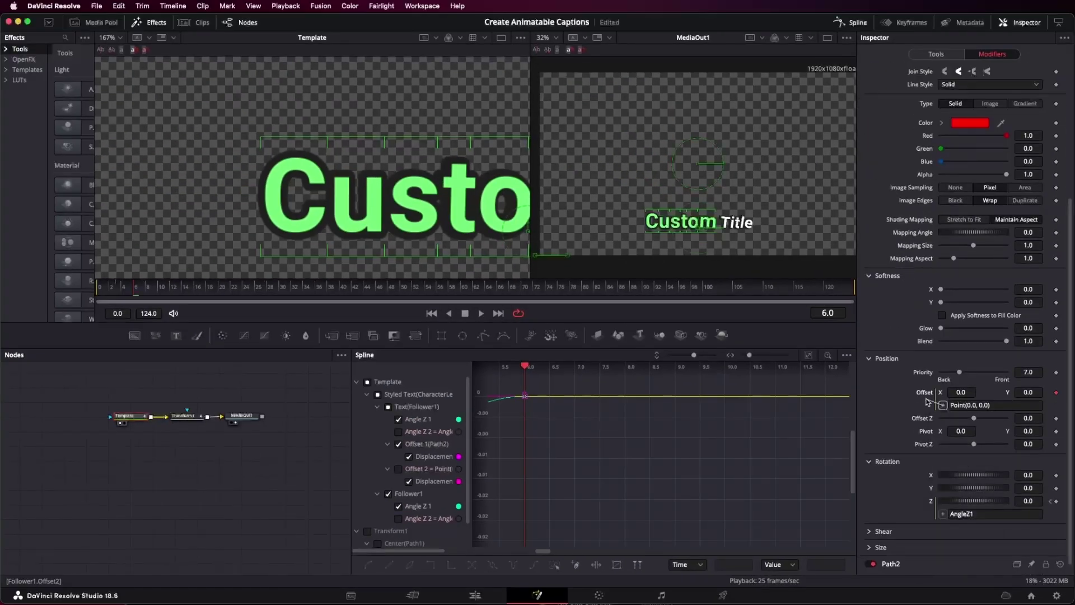
pyautogui.press('Return')
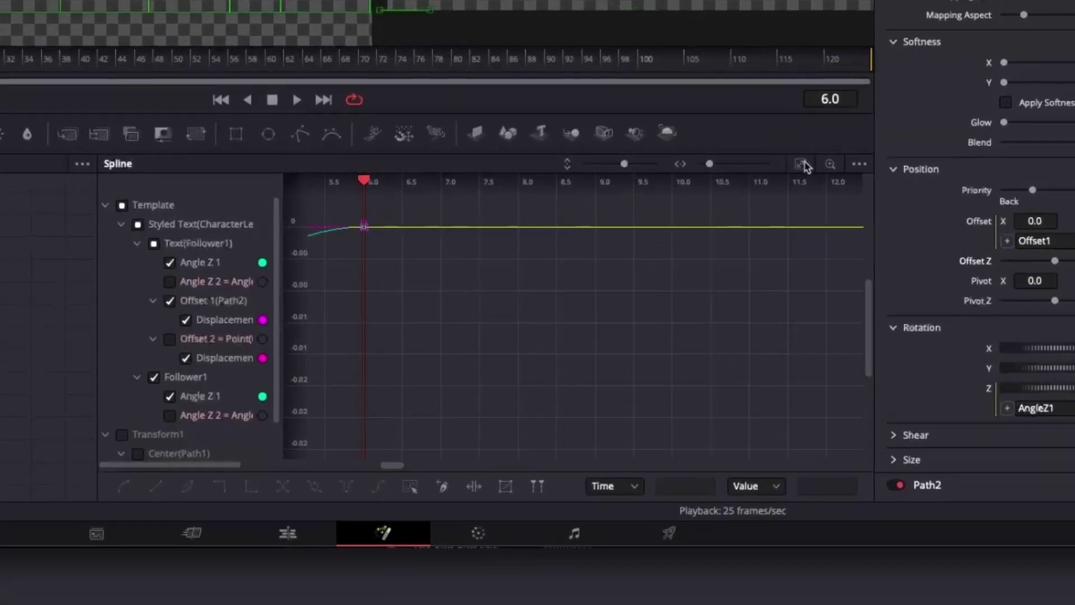
# Fit the curves in the Spline editor, hide the Follower1 curves and smooth the keyframes of the offset displacement curves
pyautogui.click(802, 164)
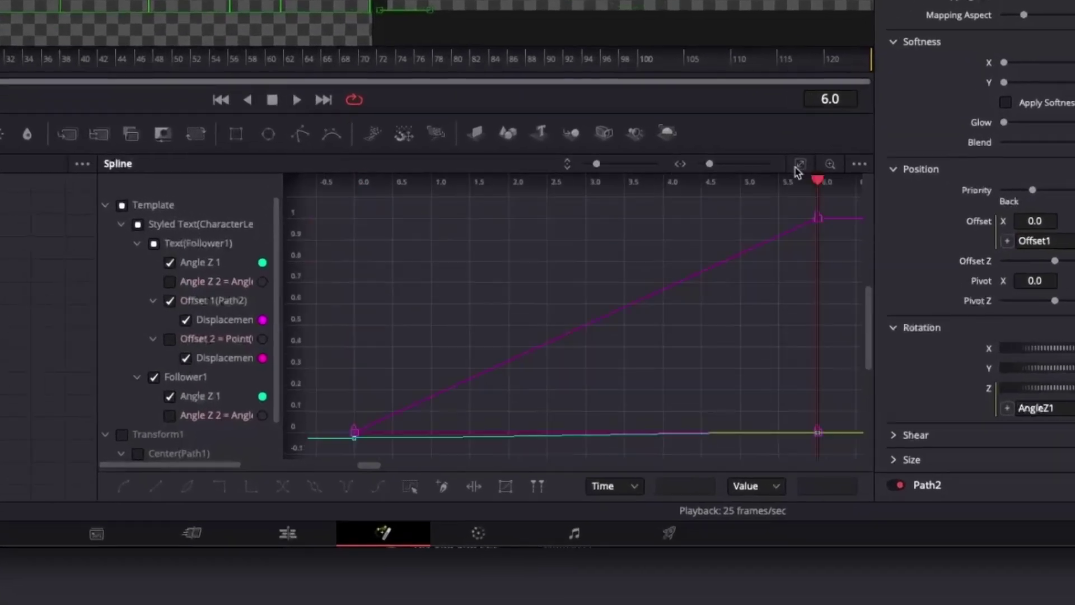
pyautogui.click(155, 377)
pyautogui.moveTo(340, 209); pyautogui.dragTo(839, 460)
pyautogui.press('s')
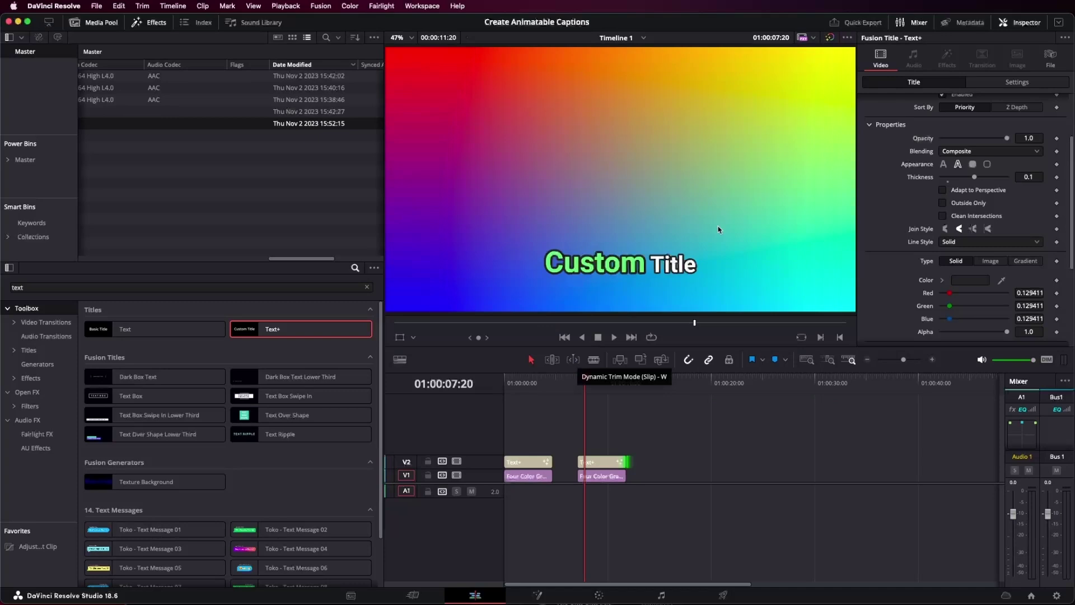
# Copy the second Text+ clip from Timeline 1 into the vertical (V) Timeline on track V2 and play it back
pyautogui.click(598, 463)
pyautogui.hscroll(-10, 245, 187)
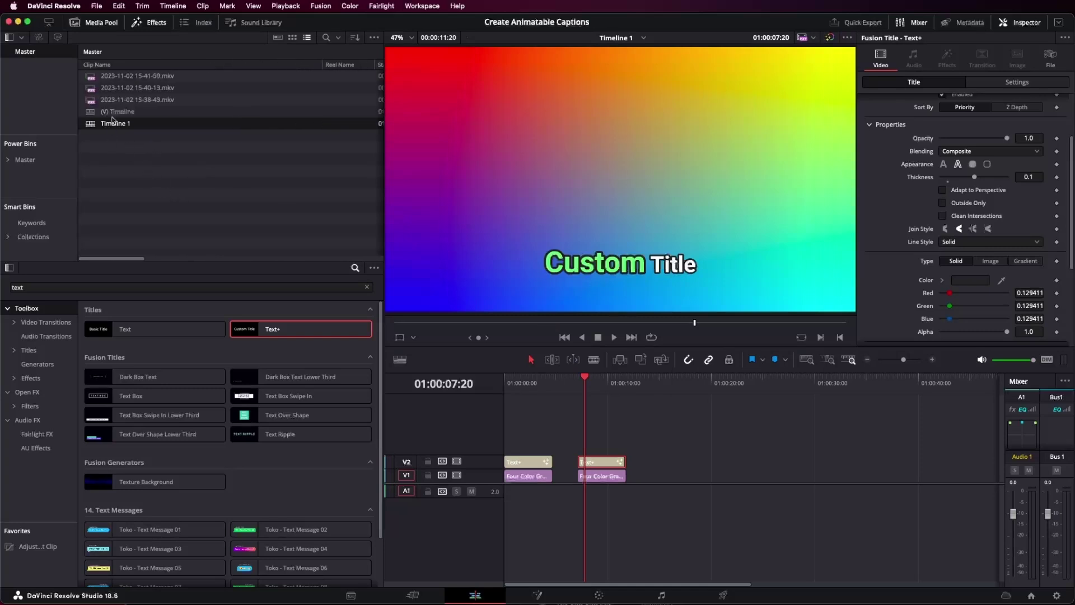
pyautogui.doubleClick(112, 114)
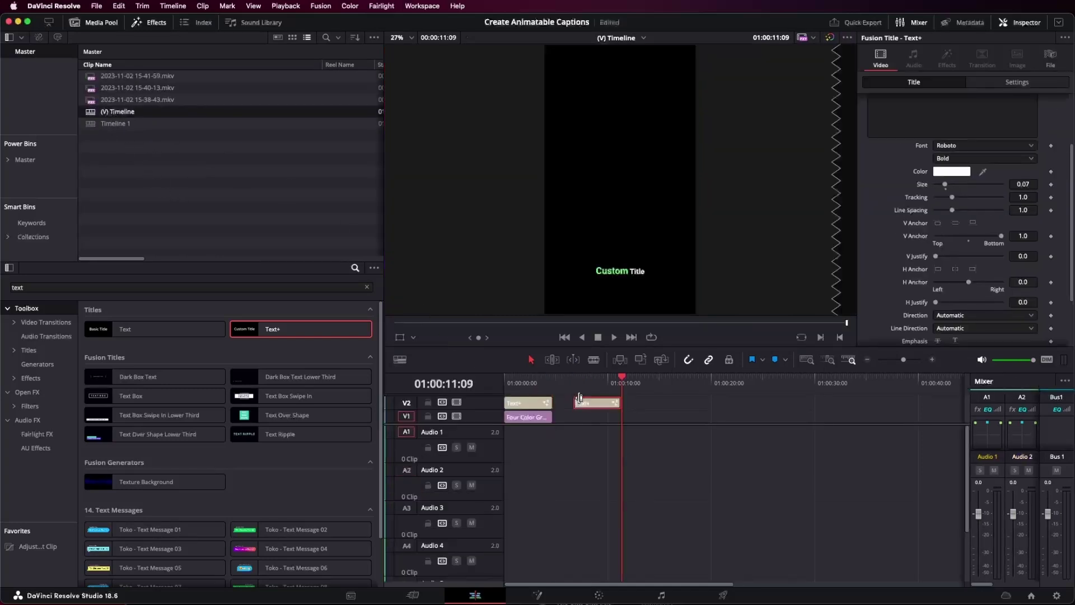
pyautogui.press('Up')
pyautogui.press('space')
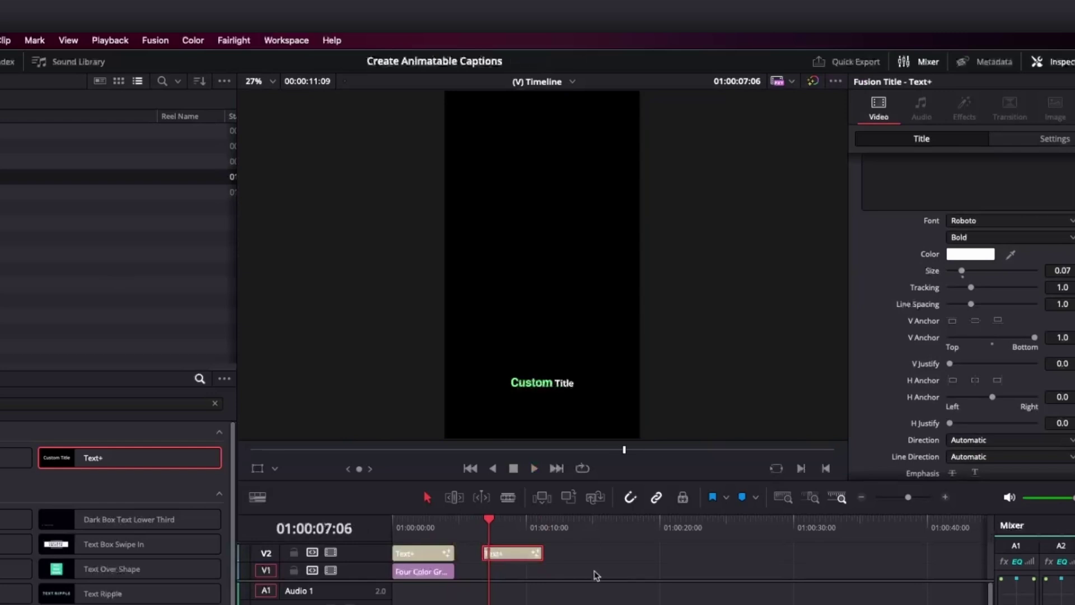
# Open the copied vertical caption clip in Fusion and select its Template node
pyautogui.hotkey('shift', '5')
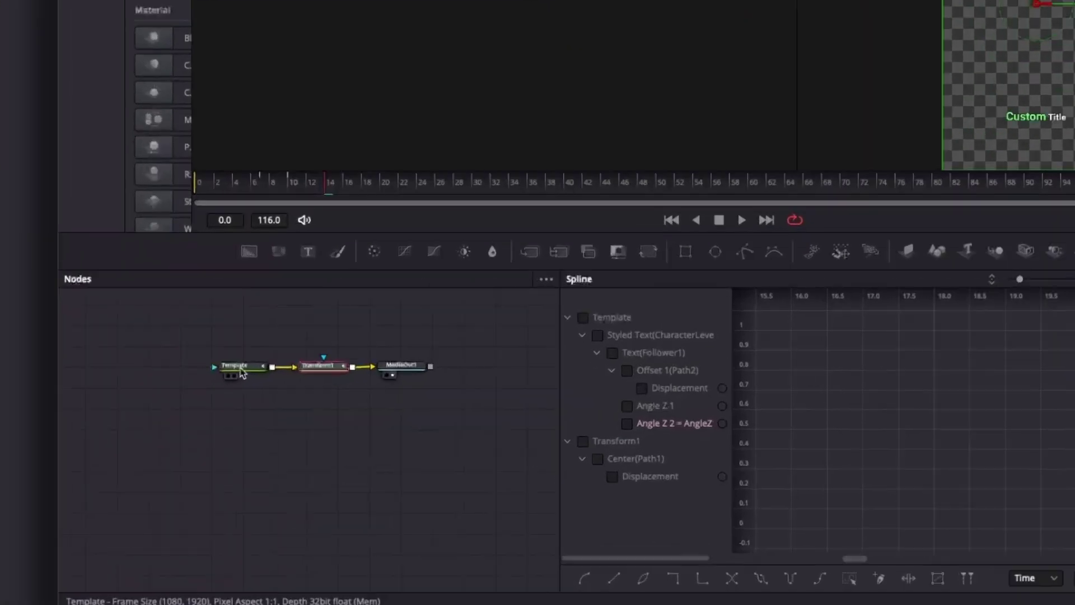
pyautogui.moveTo(396, 302)
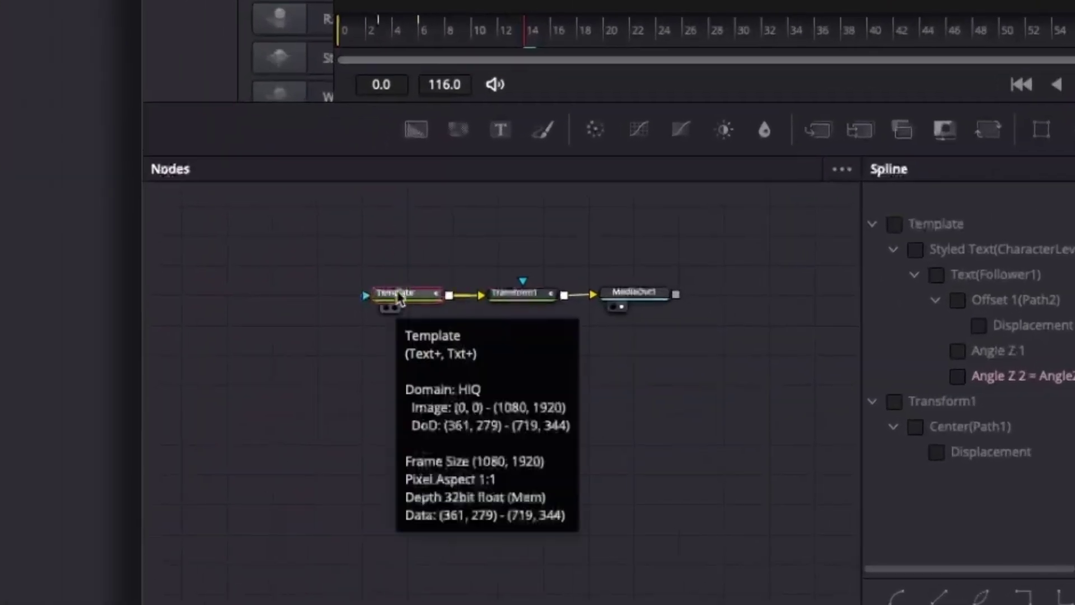